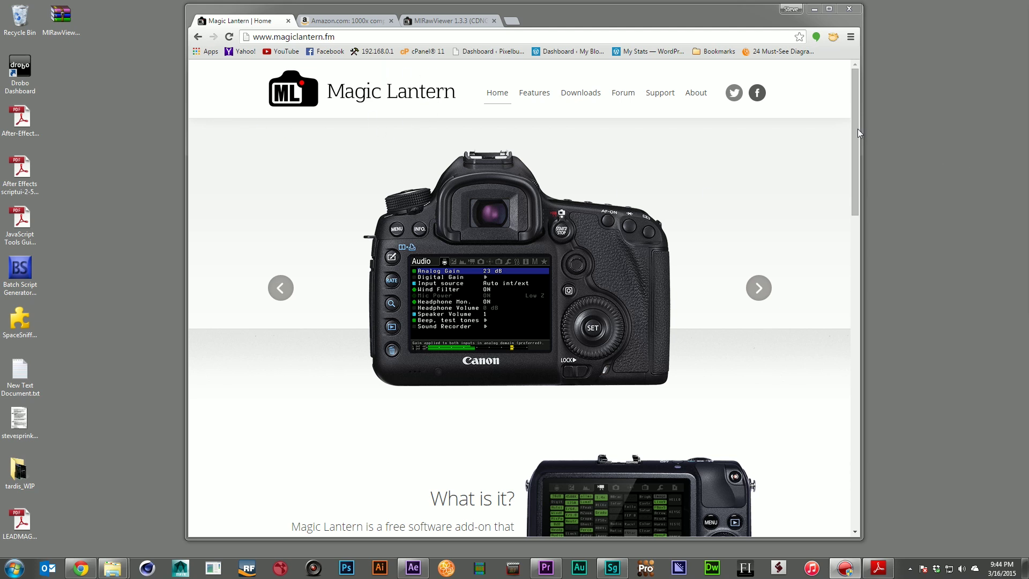
- Browse the Exposure, Live View Overlays and Movie feature lists on the Magic Lantern site
mouse_move(852, 122)
left_mouse_down()
mouse_move(833, 361)
mouse_move(836, 118)
left_mouse_up()
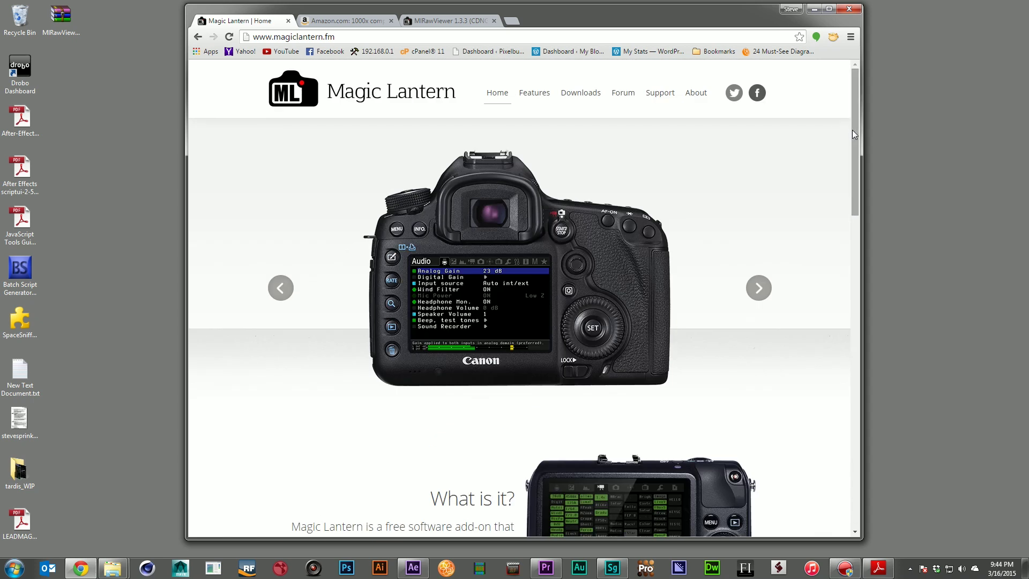
left_click_drag(854, 134, 850, 208)
scroll(406, 365, "down", 15)
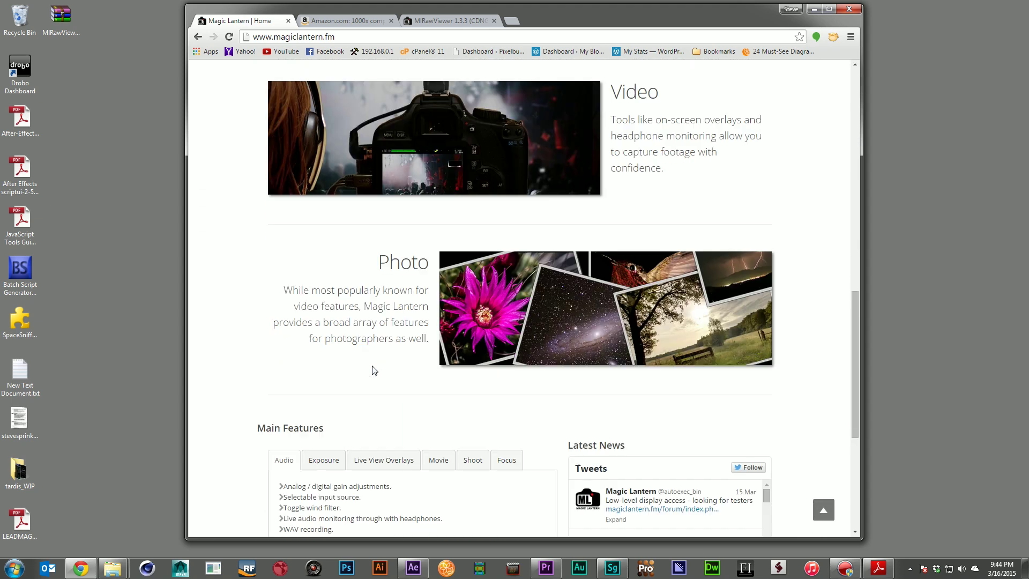
left_click(325, 248)
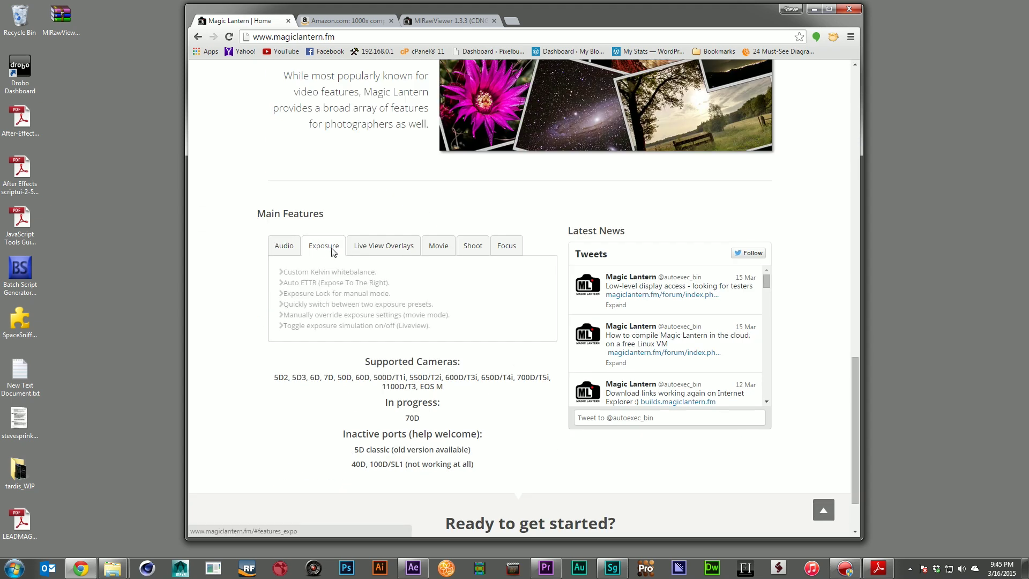
left_click(371, 254)
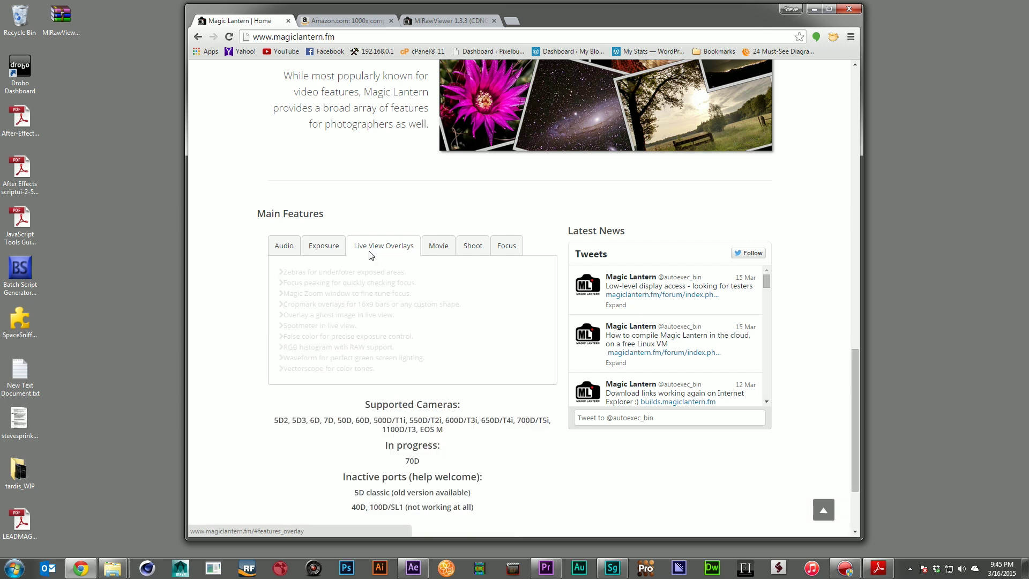
left_click(434, 248)
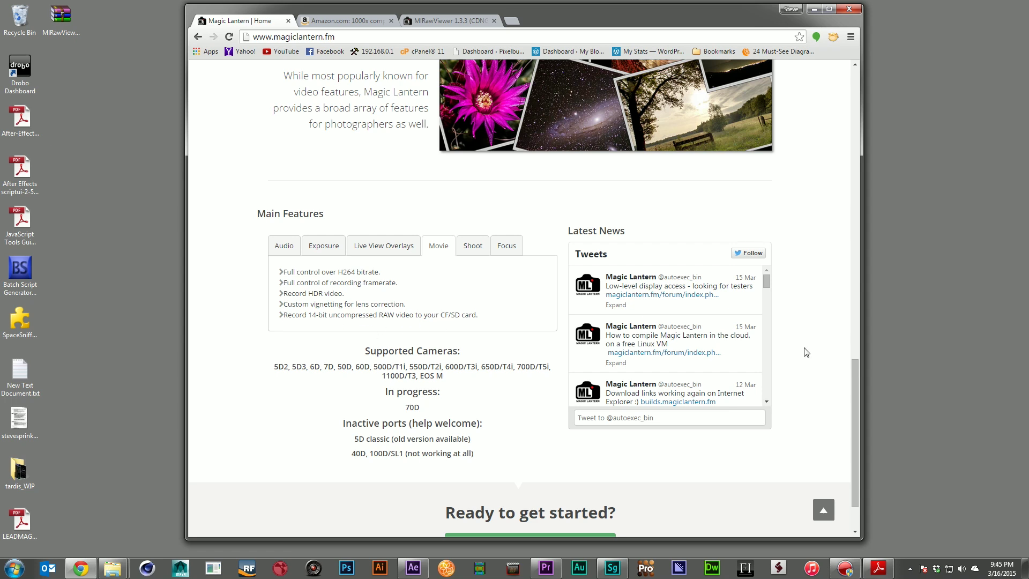
scroll(807, 349, "up", 15)
scroll(806, 349, "up", 4)
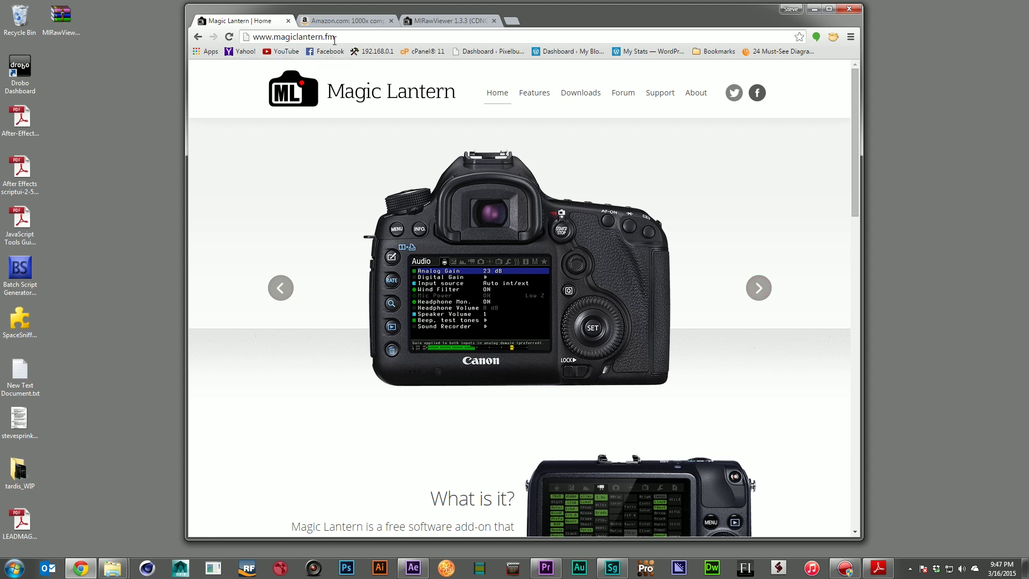
- Go from Downloads to the Forum and scroll through boards like Nightly Builds and Raw Video
left_click(566, 100)
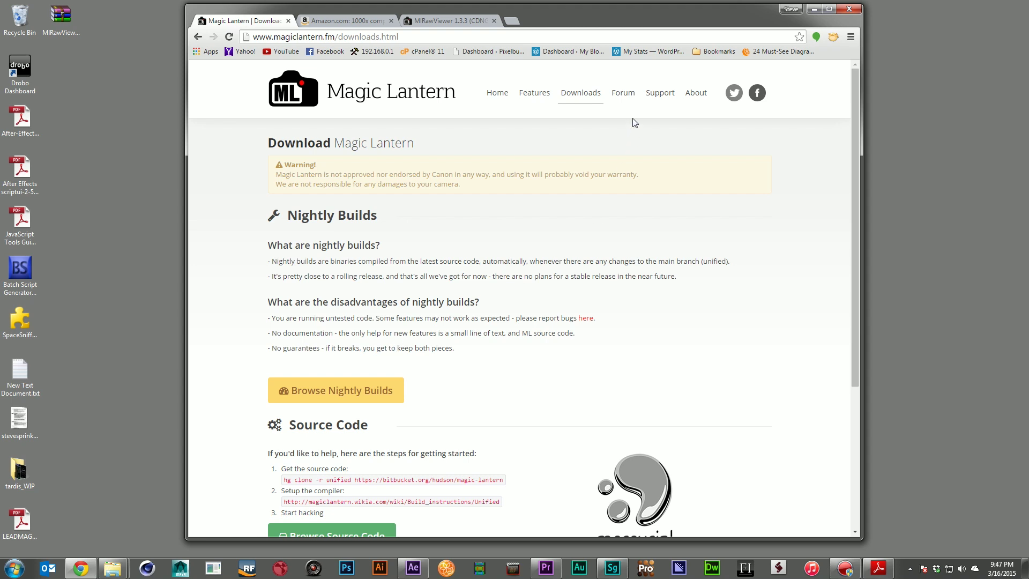
left_click(628, 97)
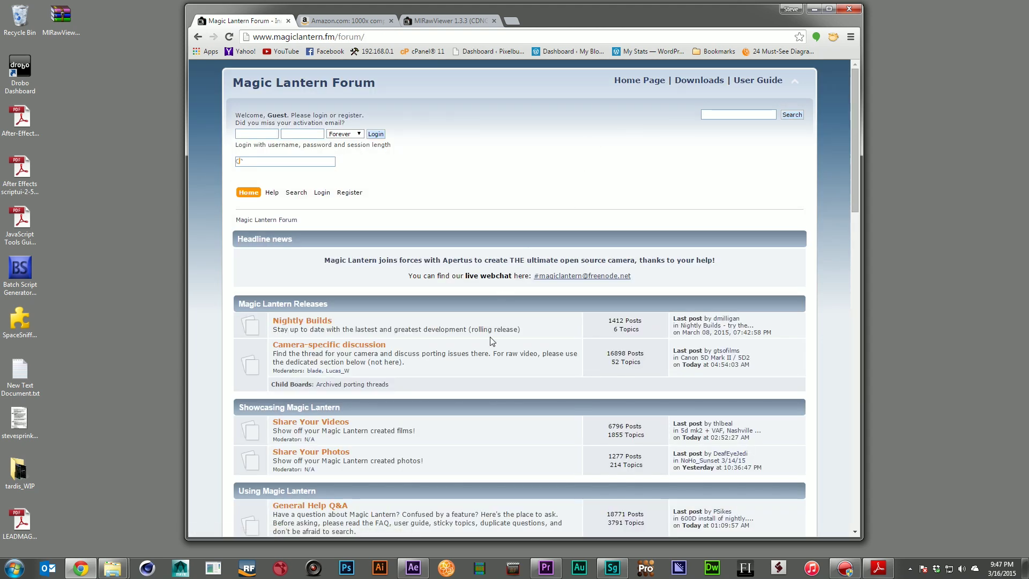
scroll(492, 341, "down", 2)
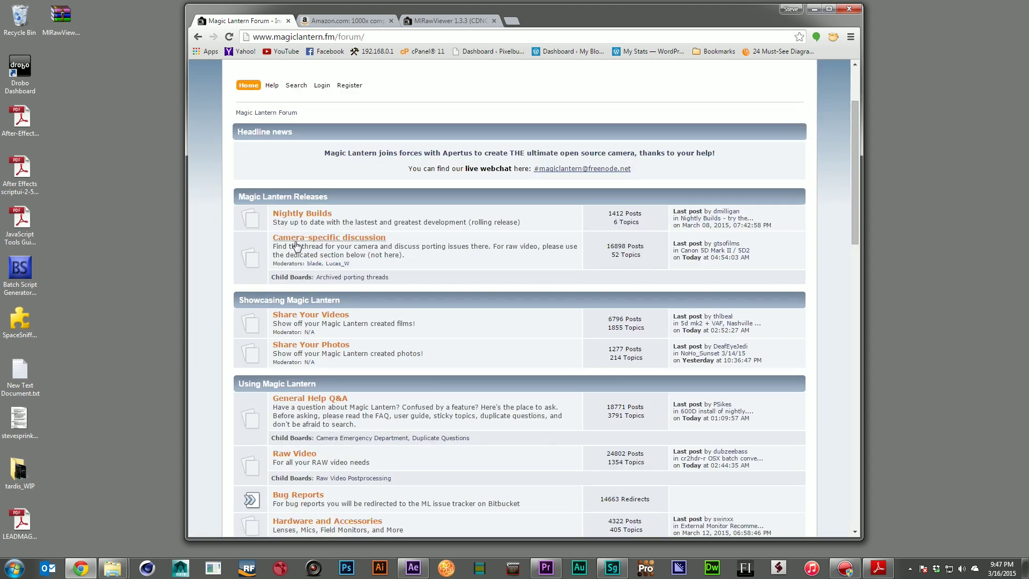
scroll(426, 319, "down", 2)
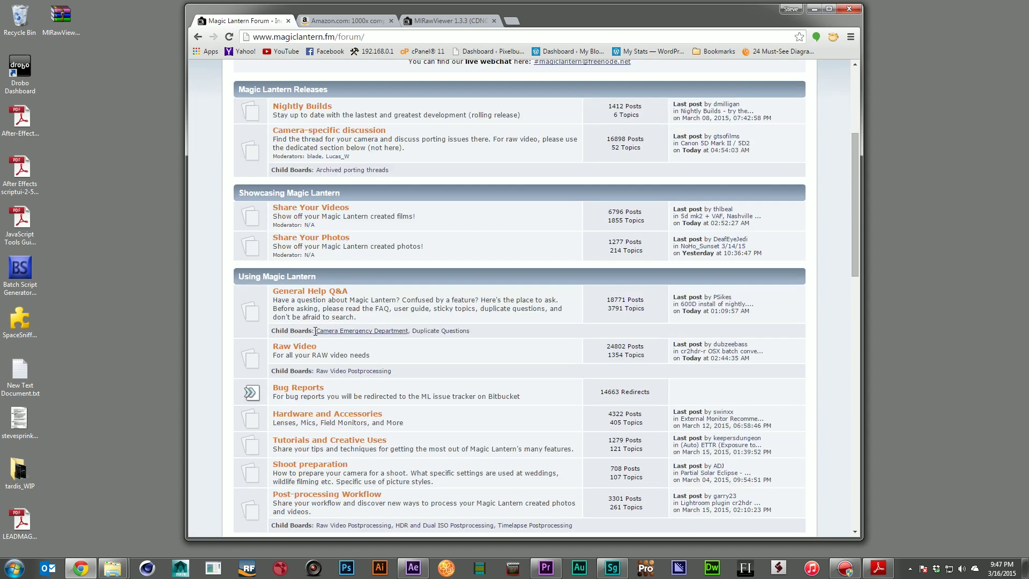
scroll(419, 239, "down", 1)
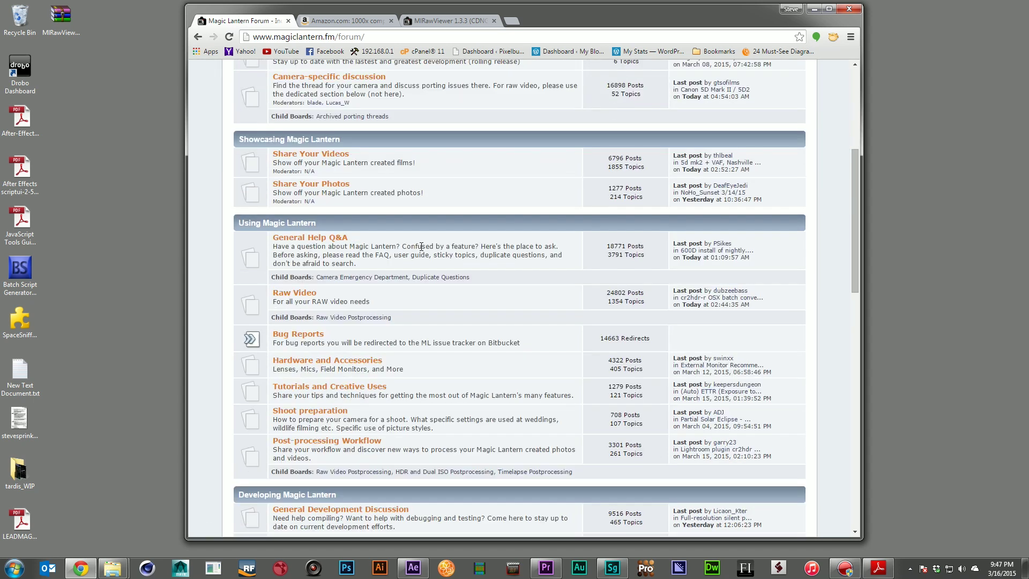
scroll(422, 247, "down", 1)
scroll(422, 249, "down", 4)
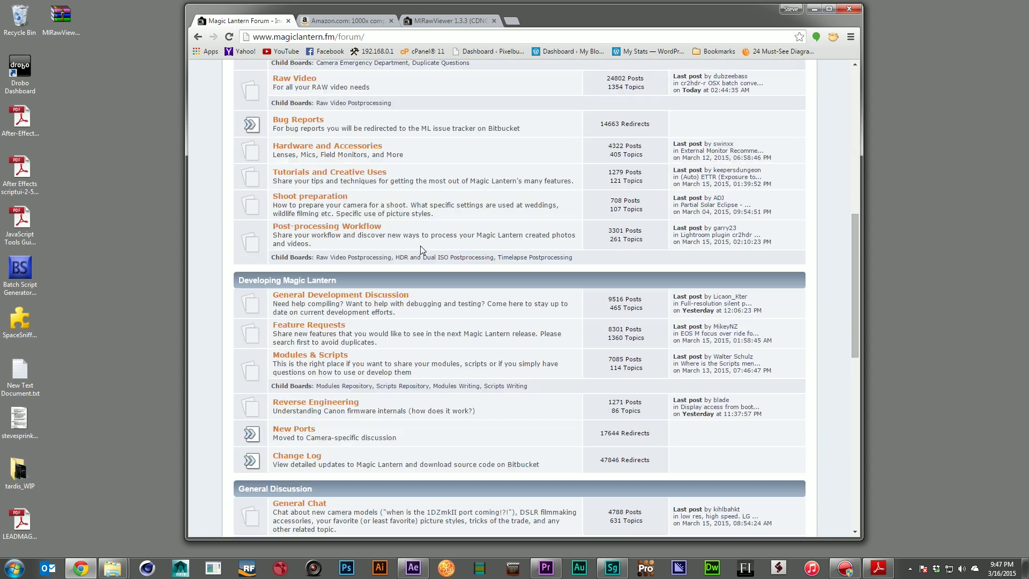
scroll(421, 246, "down", 3)
scroll(421, 248, "up", 14)
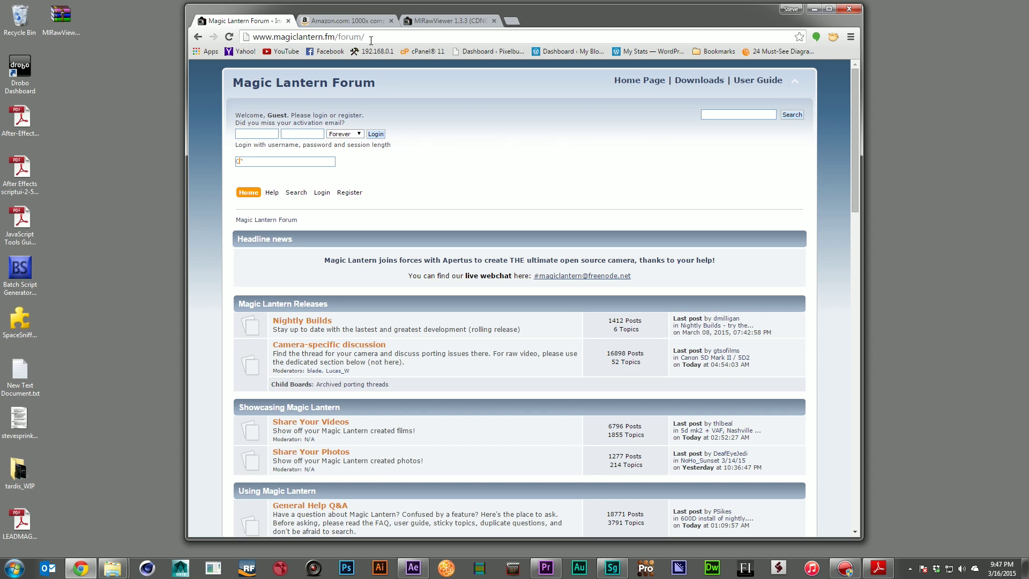
- View the Amazon '1000x compact flash' results, then bring up the card's 100EOSSD folder
left_click(345, 22)
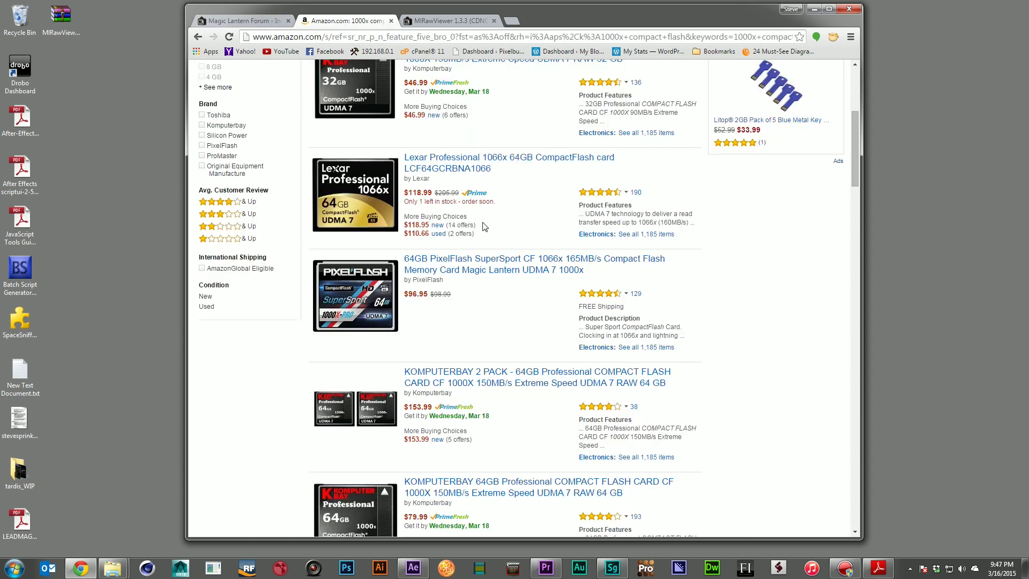
scroll(476, 239, "up", 5)
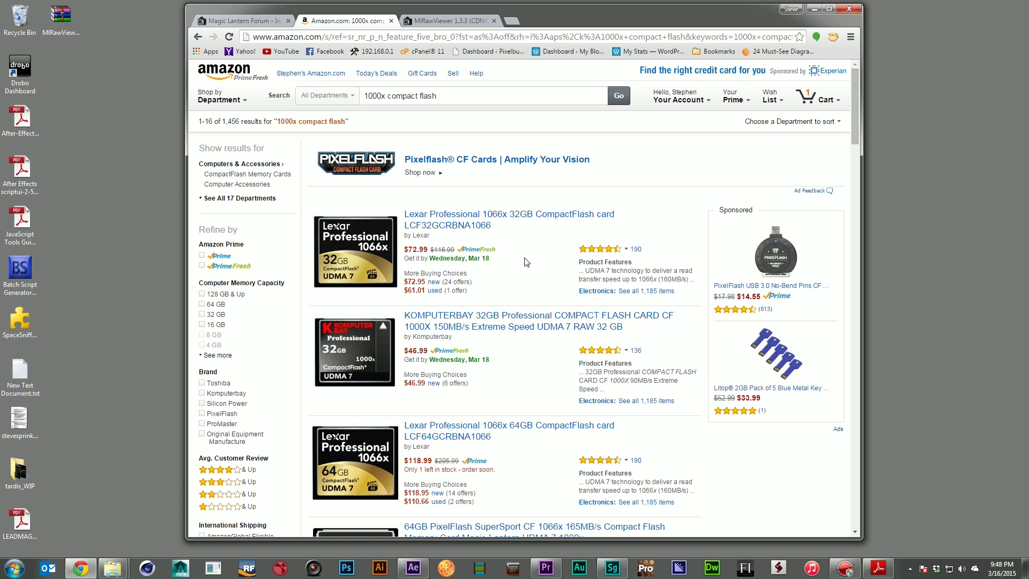
mouse_move(113, 569)
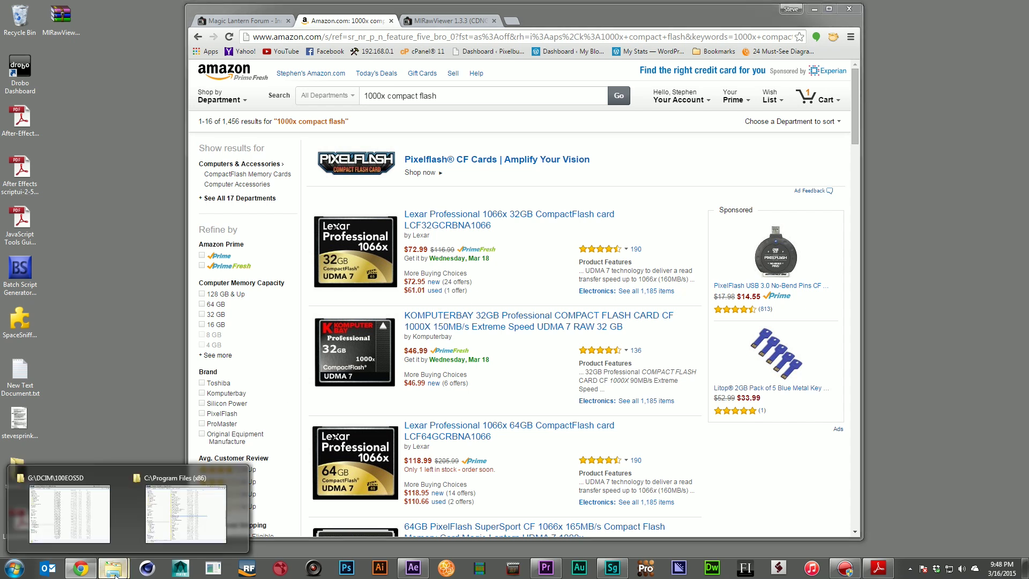
left_click(102, 517)
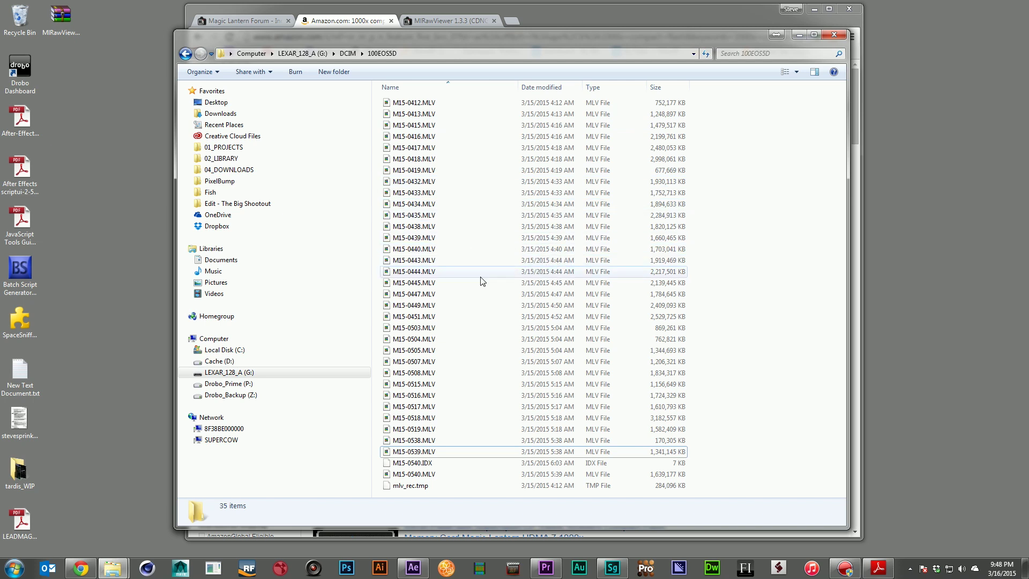
left_click(799, 35)
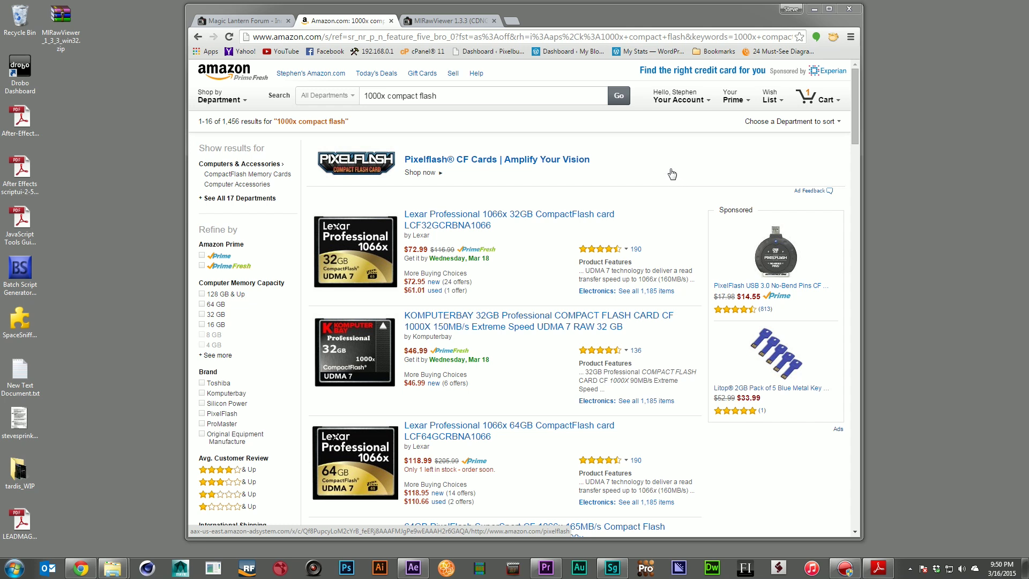
- View the MlRawViewer 1.3.3 thread's screenshot, then return to the card's Explorer windows
mouse_move(881, 573)
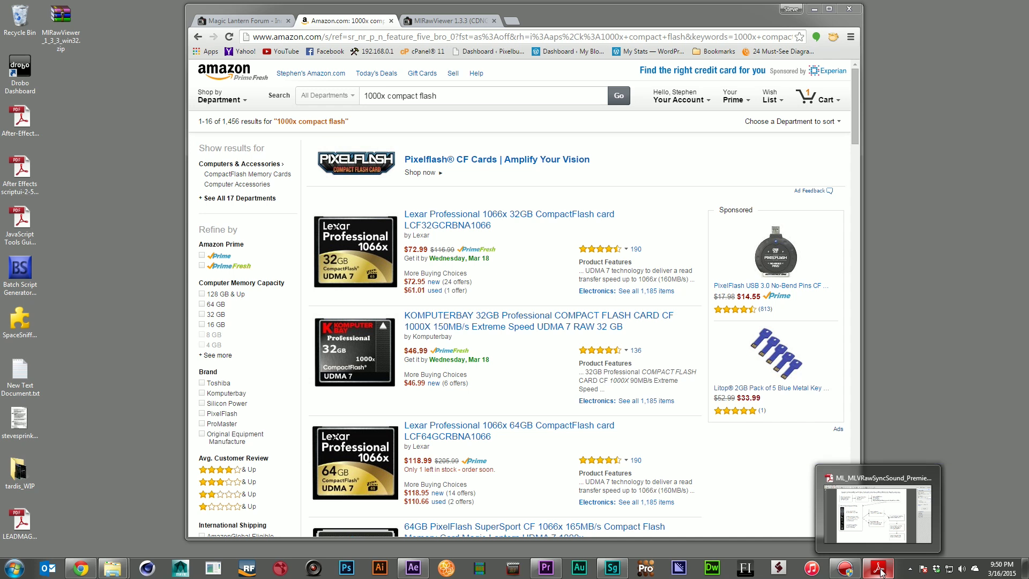
left_click(433, 21)
scroll(758, 324, "down", 4)
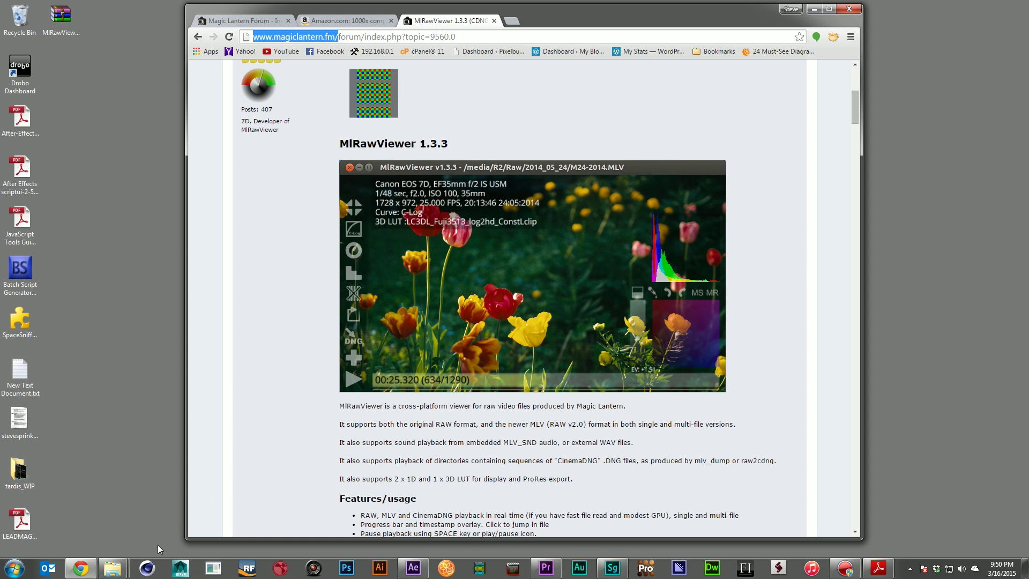
left_click(117, 564)
- Open M15-0445.MLV from the 100EOS5D folder, play it briefly, then switch to the workflow PDF
left_click(70, 513)
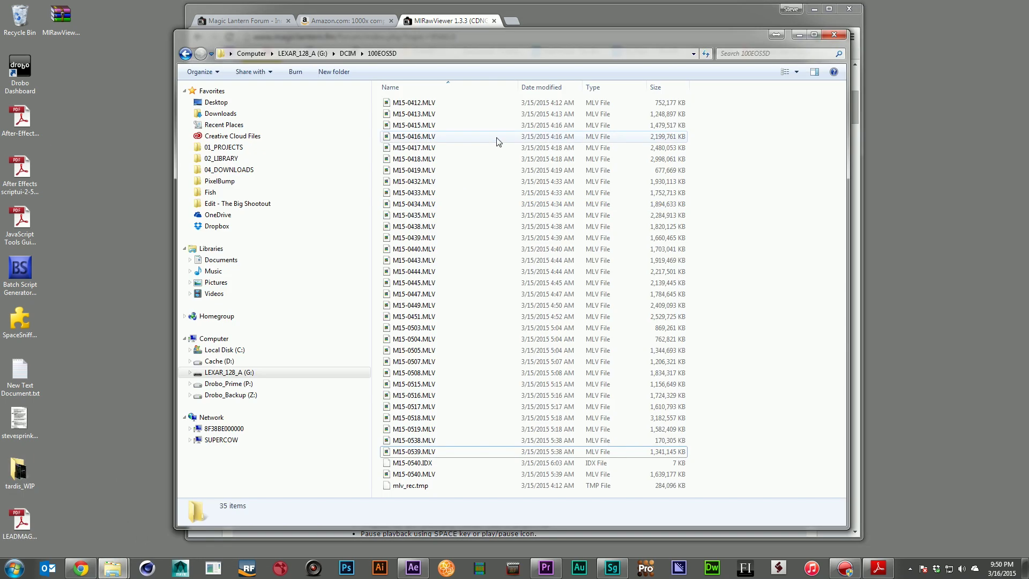
double_click(435, 286)
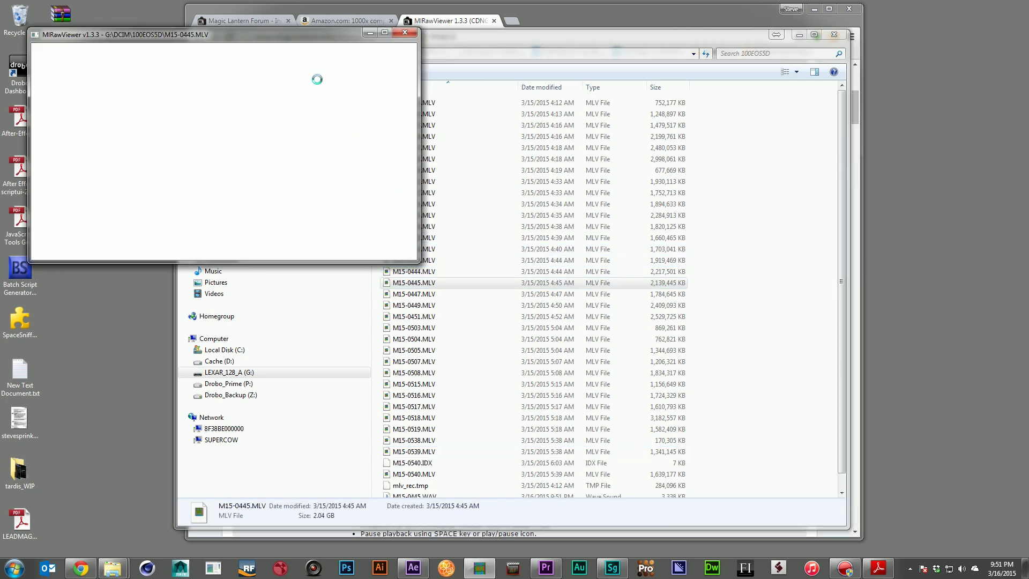
left_click_drag(293, 34, 537, 133)
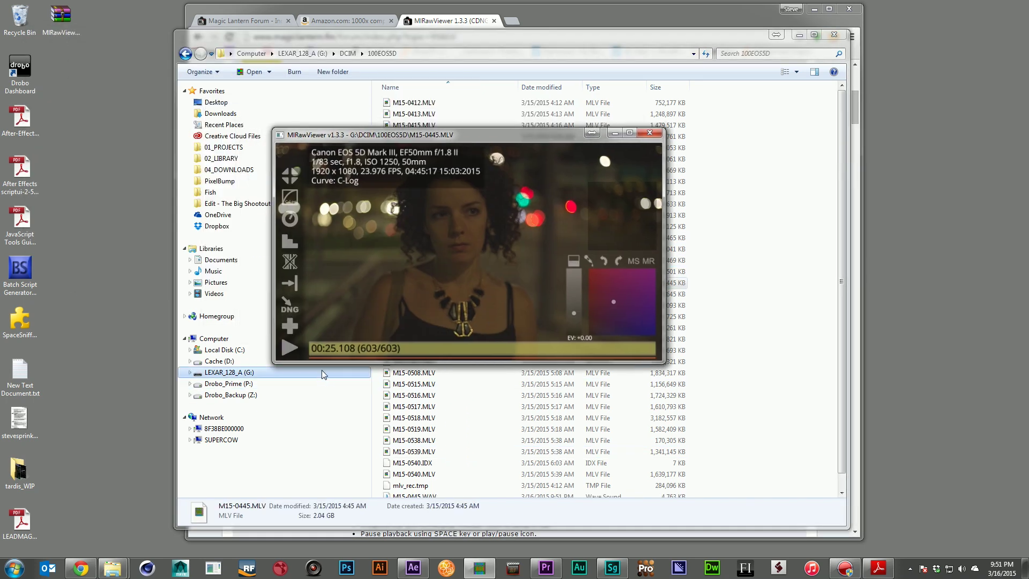
left_click(305, 347)
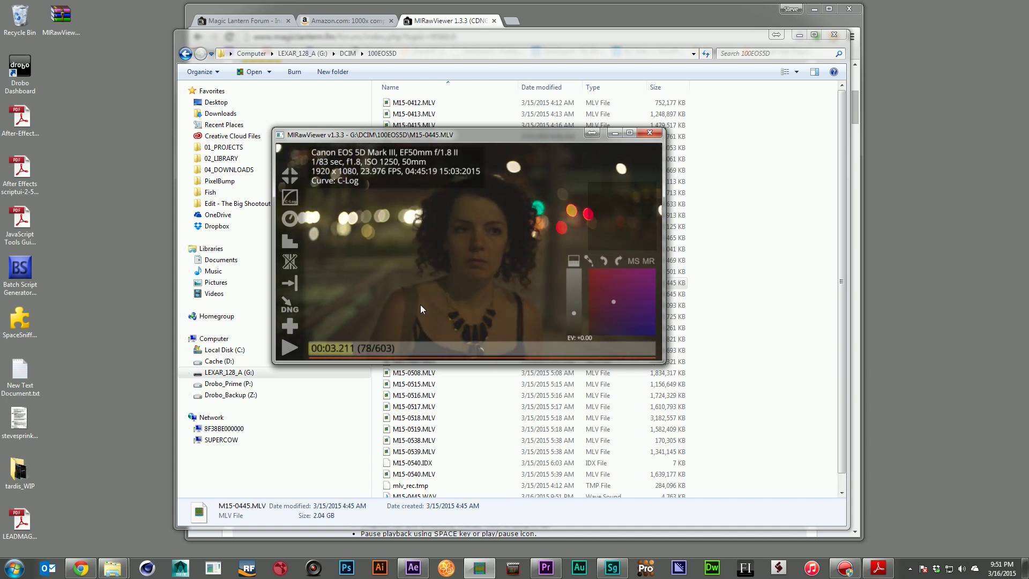
left_click(290, 347)
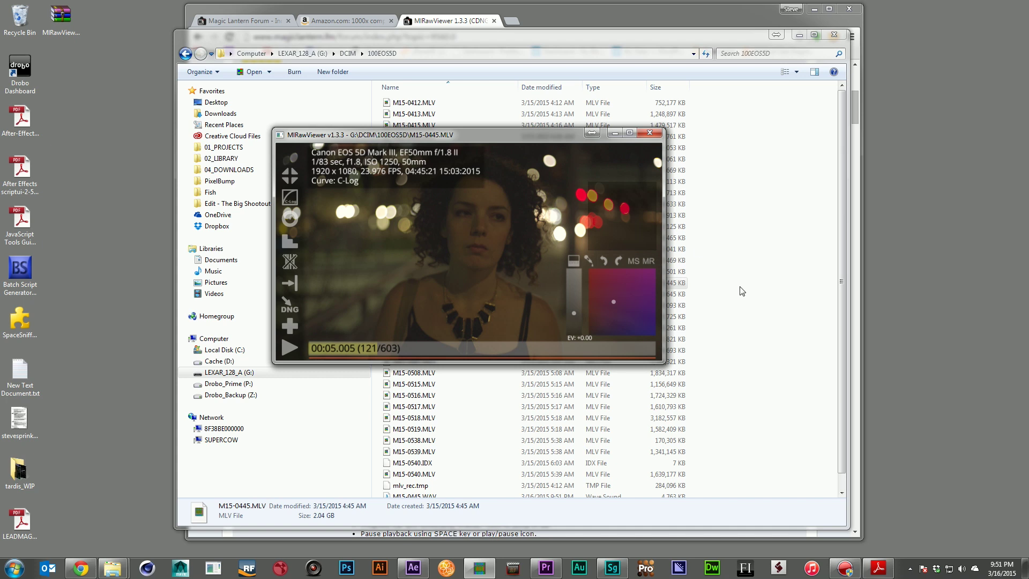
key("alt+Tab")
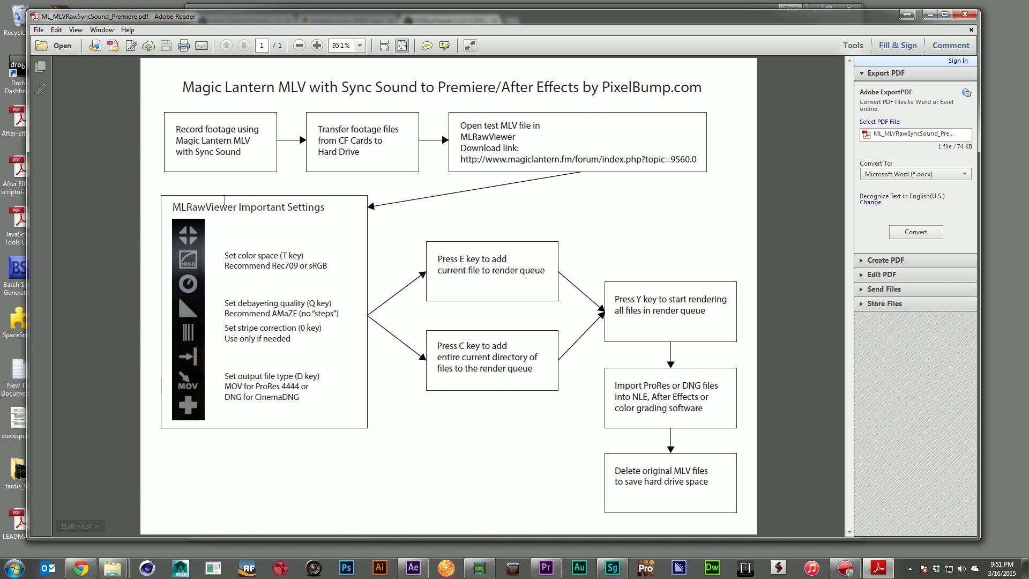
- Cycle the viewer's colour curve through Linear, sRGB and the others, back to C-Log
left_click(480, 567)
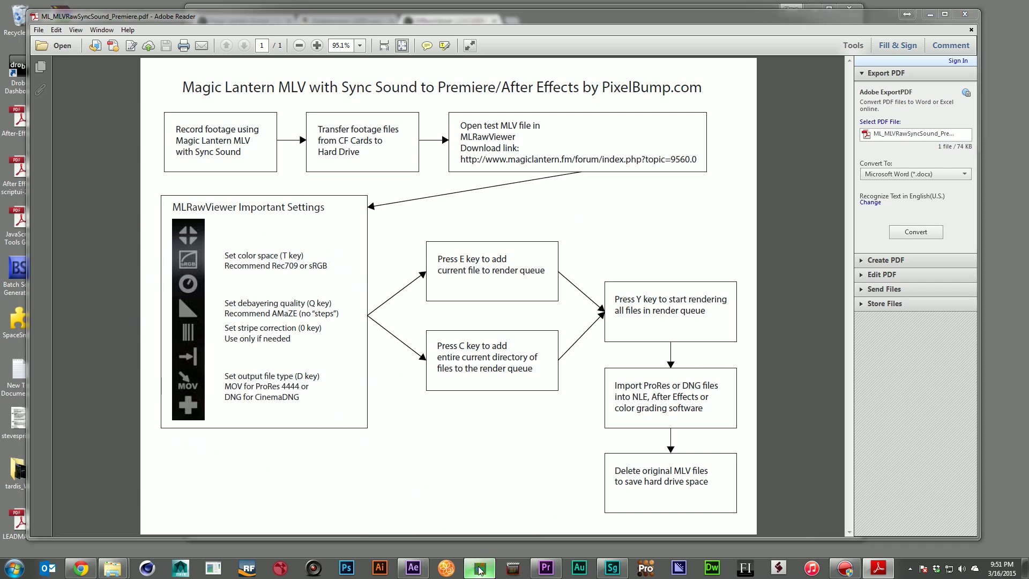
left_click_drag(364, 135, 468, 172)
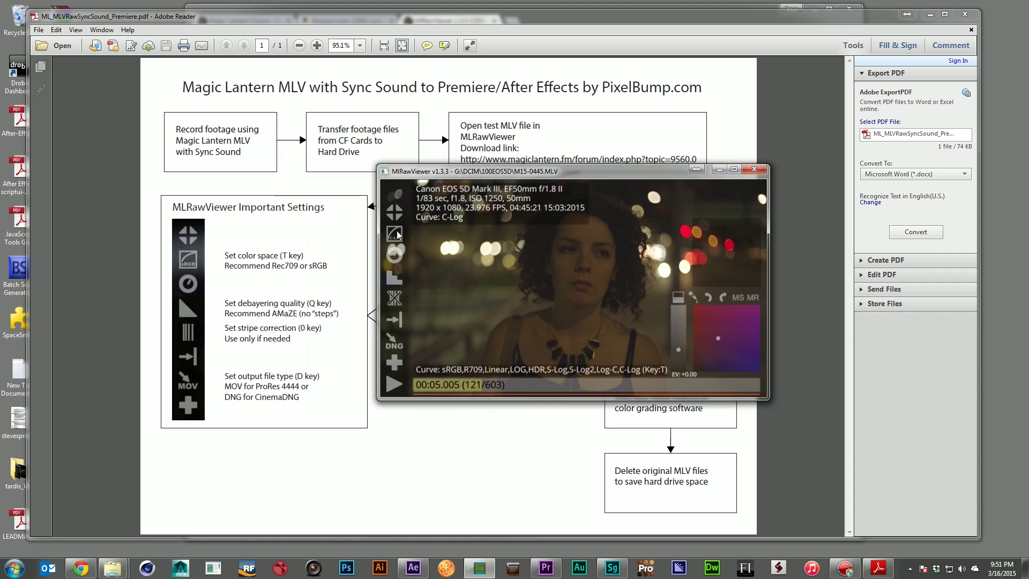
left_click(397, 235)
left_click(397, 234)
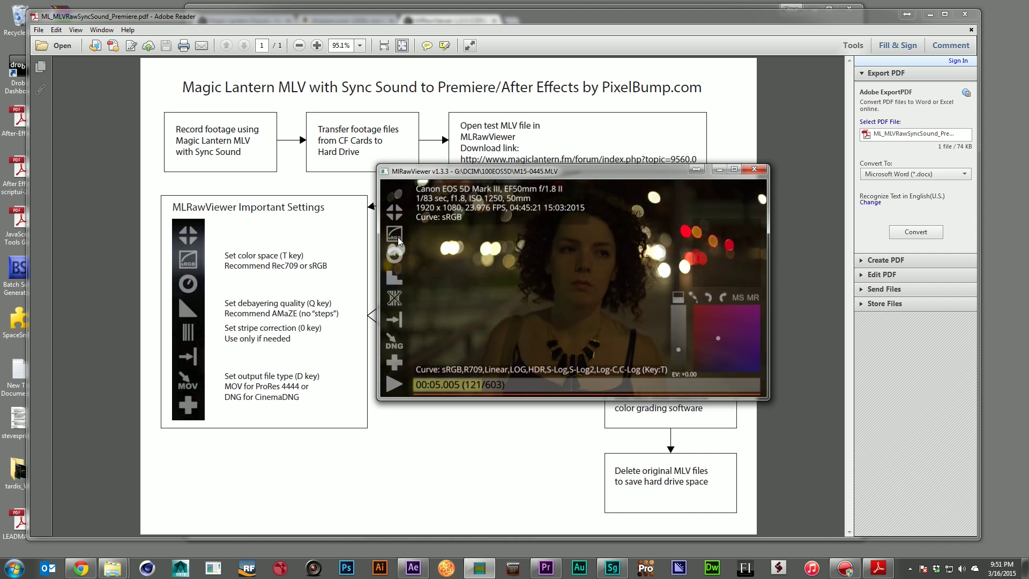
left_click(397, 234)
left_click(397, 235)
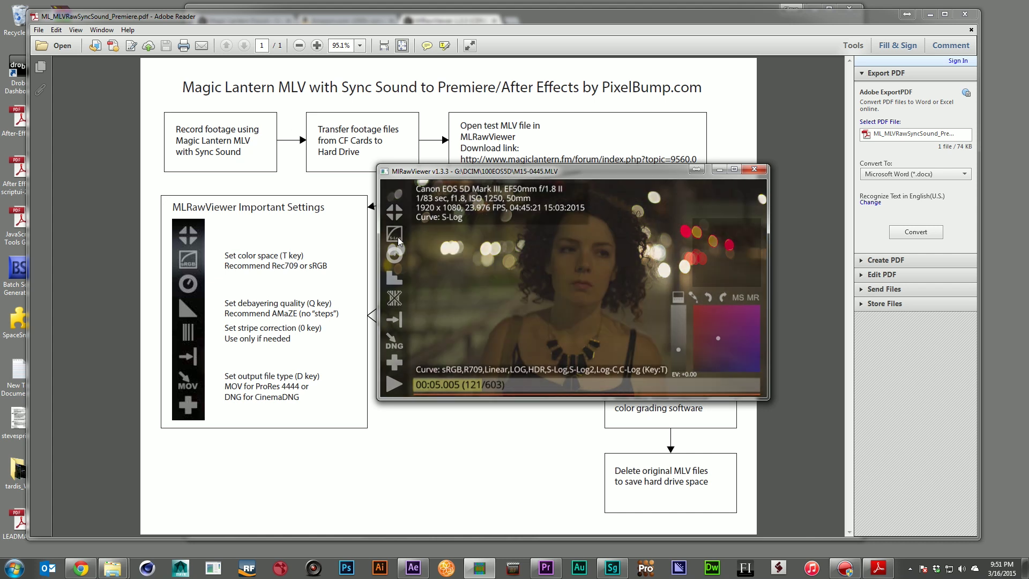
left_click(397, 235)
left_click(397, 235)
left_click(398, 237)
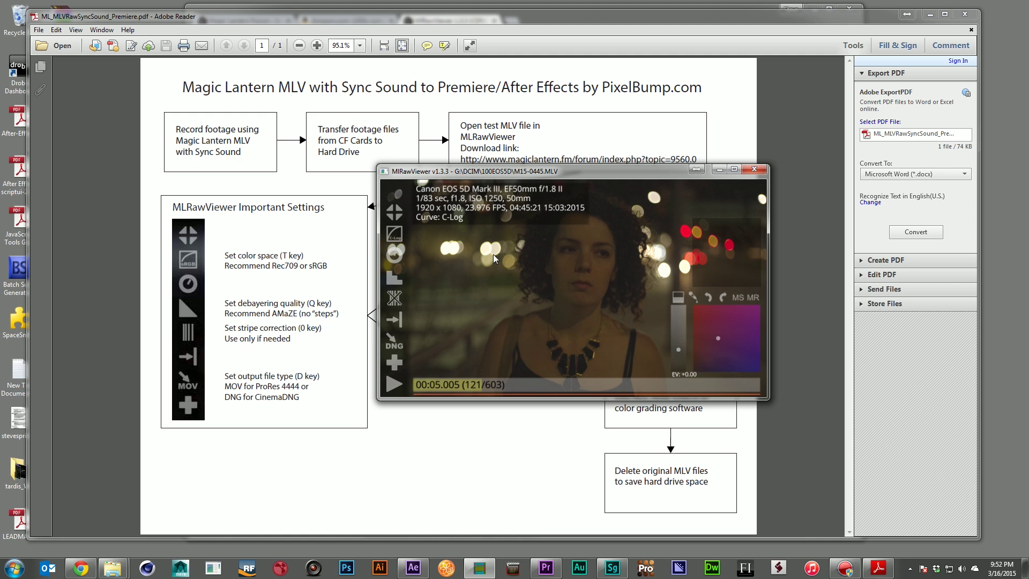
- Set preview debayering to AMaZE and keep DNG as export format after trying MOV
left_click(392, 279)
left_click(394, 344)
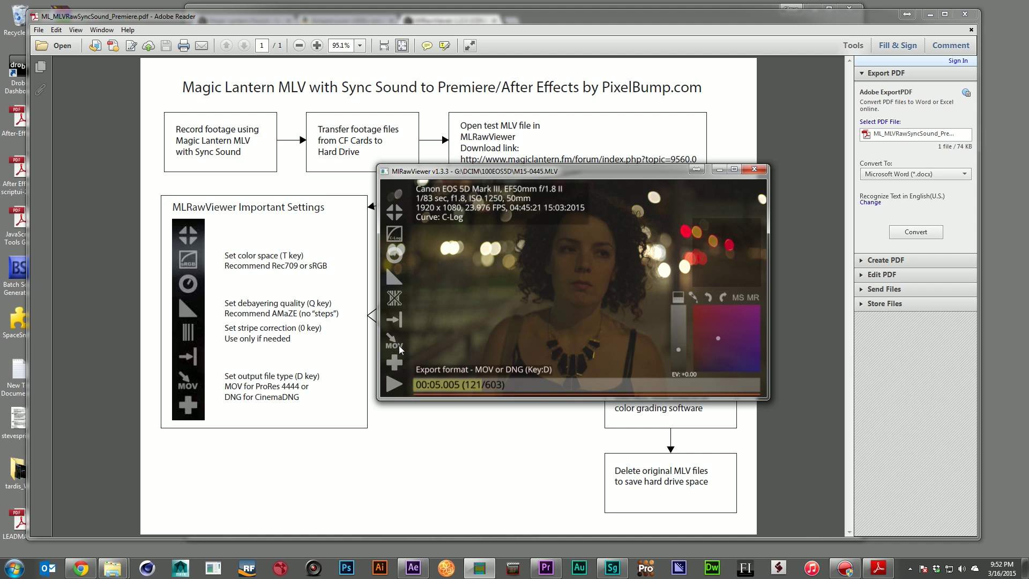
left_click(399, 345)
left_click_drag(510, 172, 718, 216)
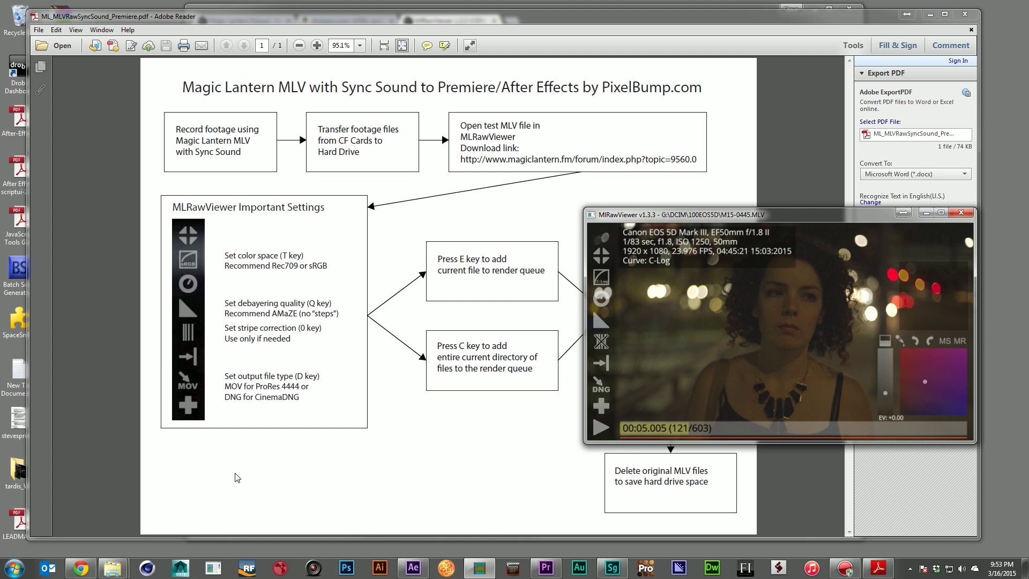
- Navigate PixelBump > 01_ELEMENTS > 02_VIDEO > Tutorial_RawWorkflow > 00_MLV FILES
mouse_move(125, 573)
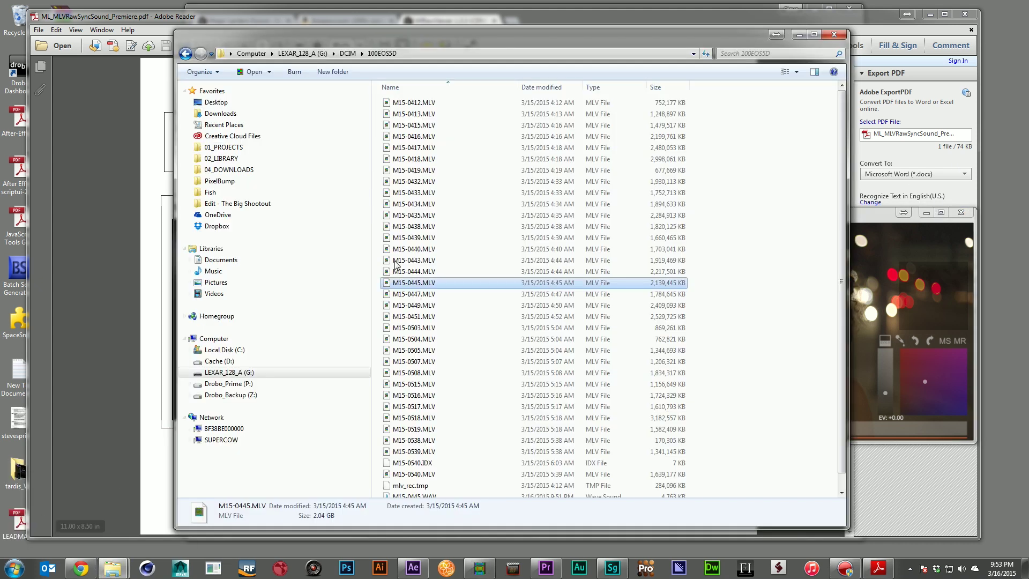
left_click(224, 180)
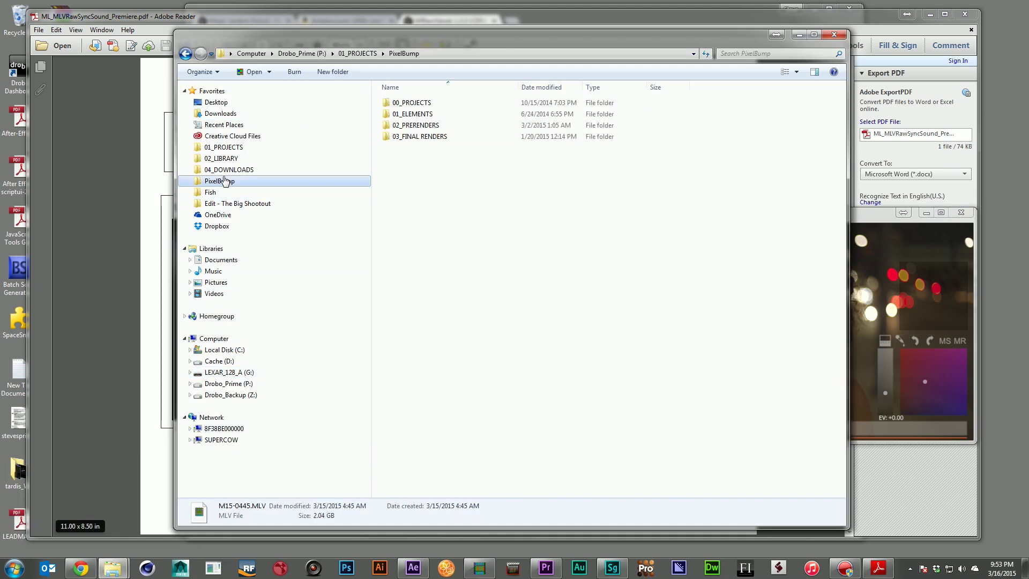
double_click(413, 114)
left_click(422, 127)
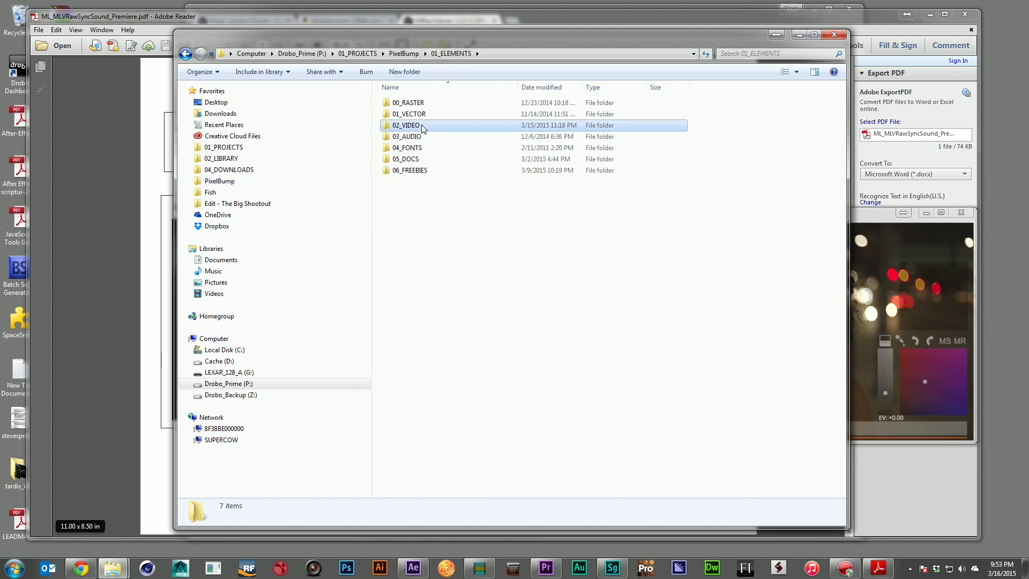
double_click(422, 127)
double_click(421, 170)
double_click(416, 103)
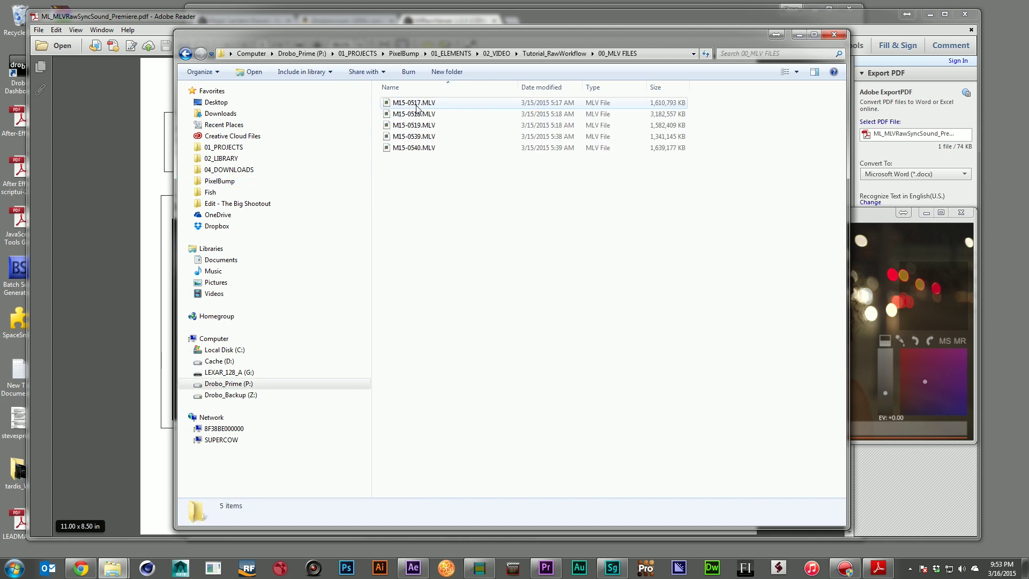
left_click_drag(436, 184, 428, 99)
left_click(522, 230)
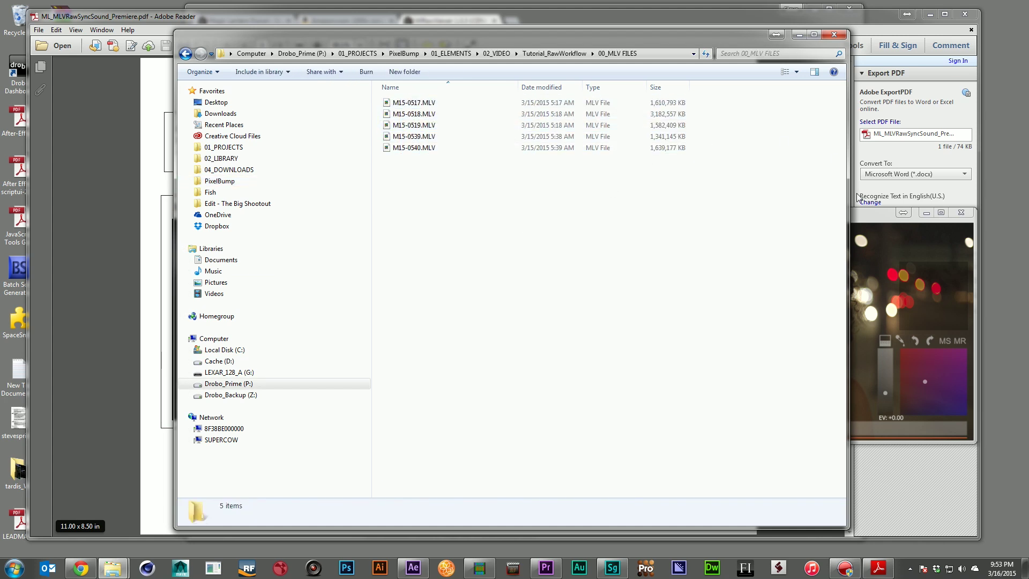
- Open M15-0517.MLV in MLRawViewer and jump to an early frame
double_click(423, 106)
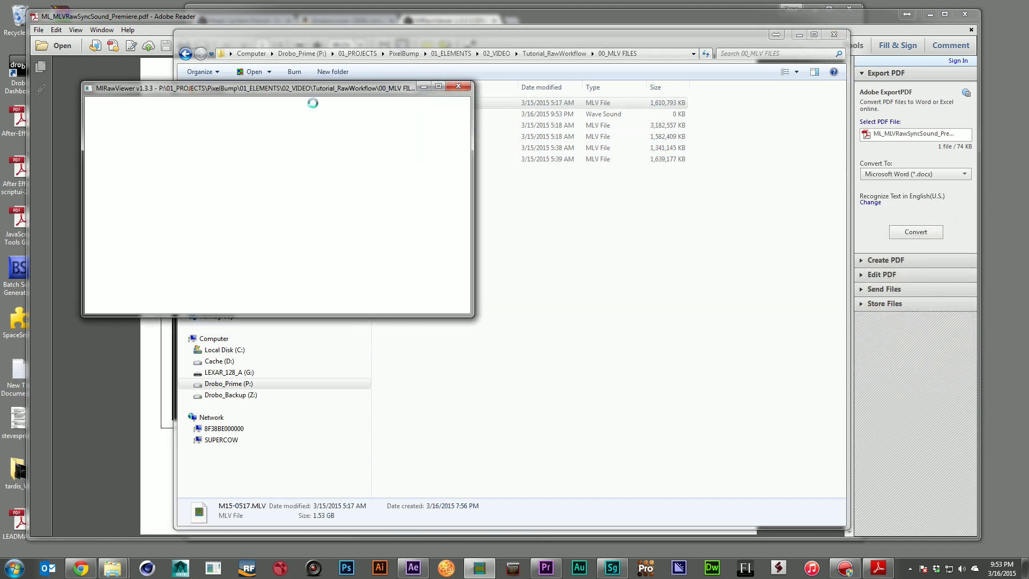
left_click_drag(307, 90, 761, 161)
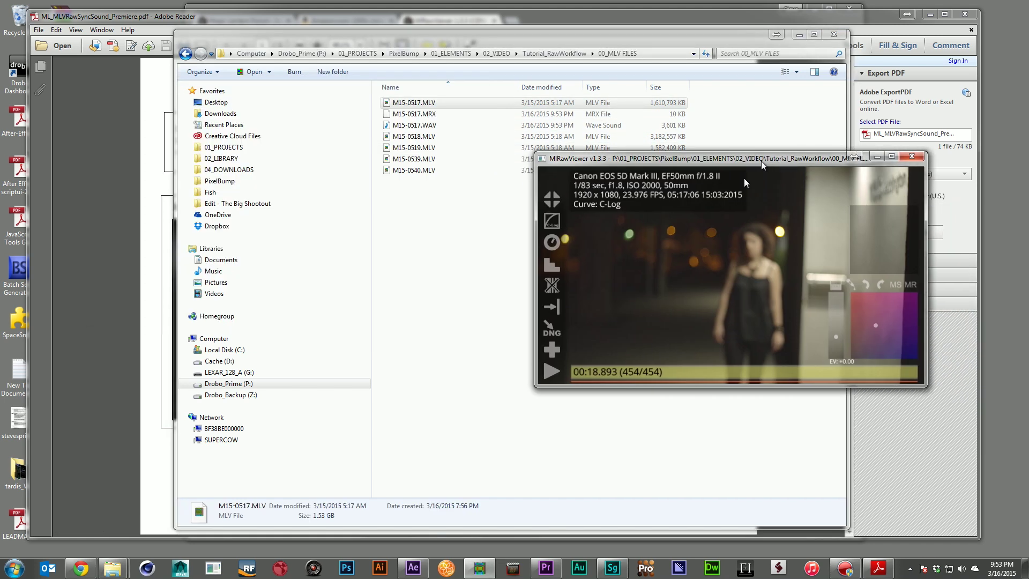
left_click(604, 373)
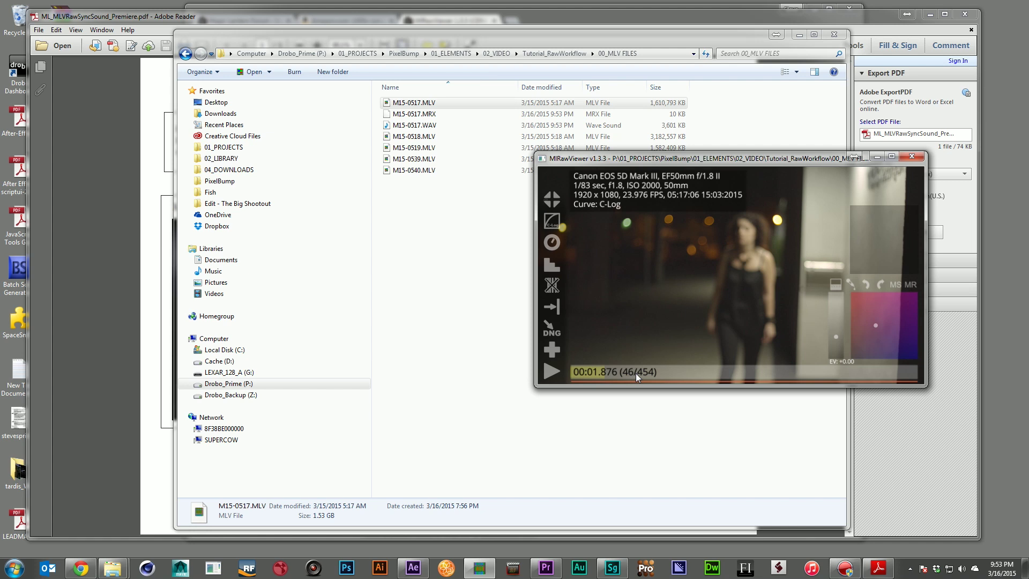
- At frame 248, switch preview debayering to AMaZE and minimize Explorer
left_click(760, 370)
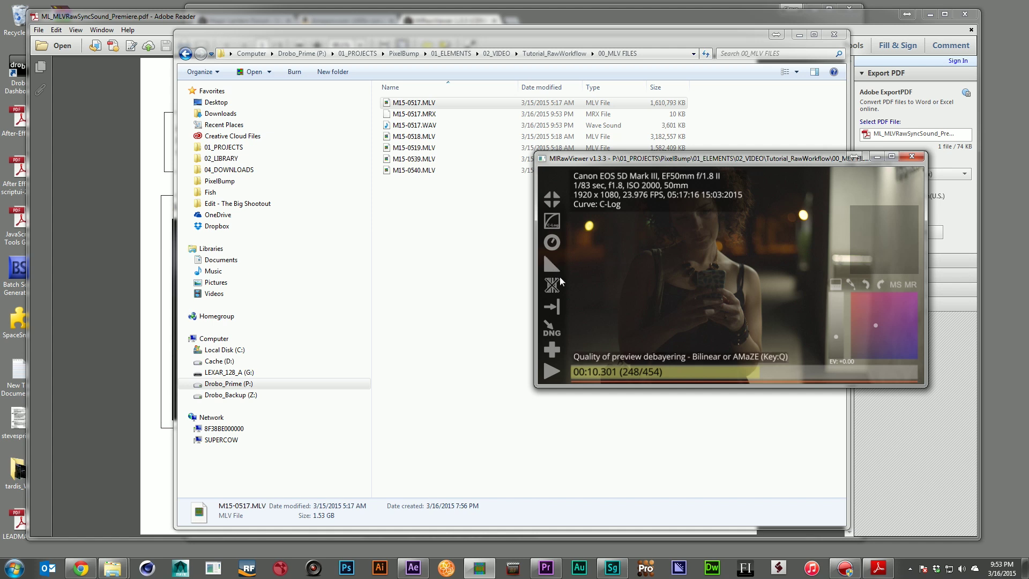
left_click(554, 264)
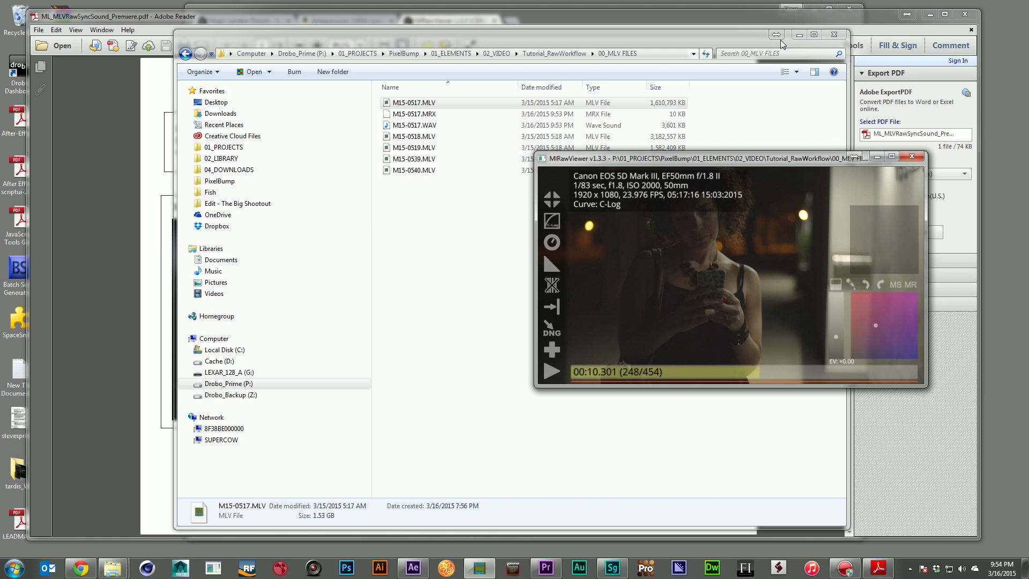
left_click(799, 34)
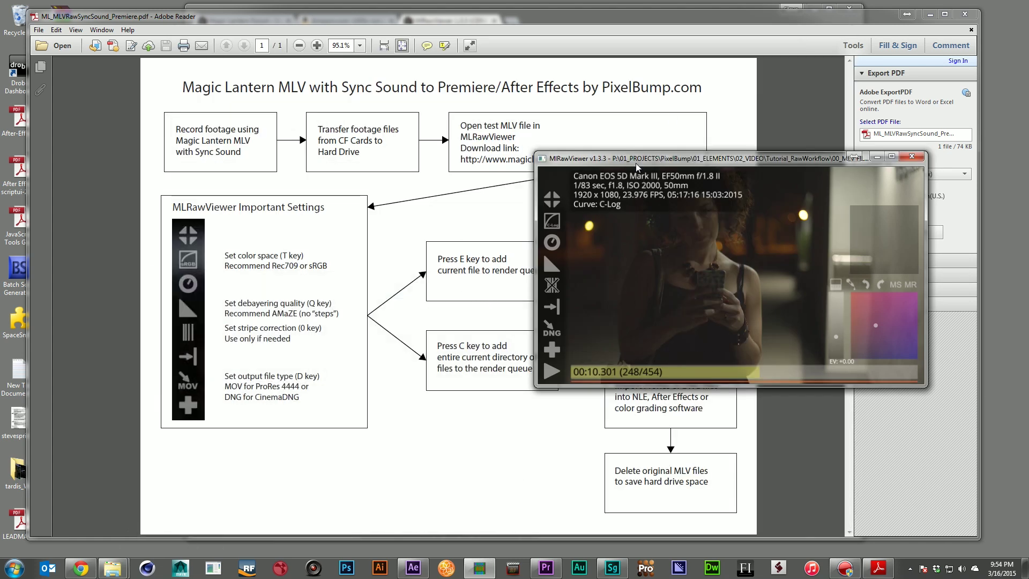
left_click_drag(638, 160, 684, 178)
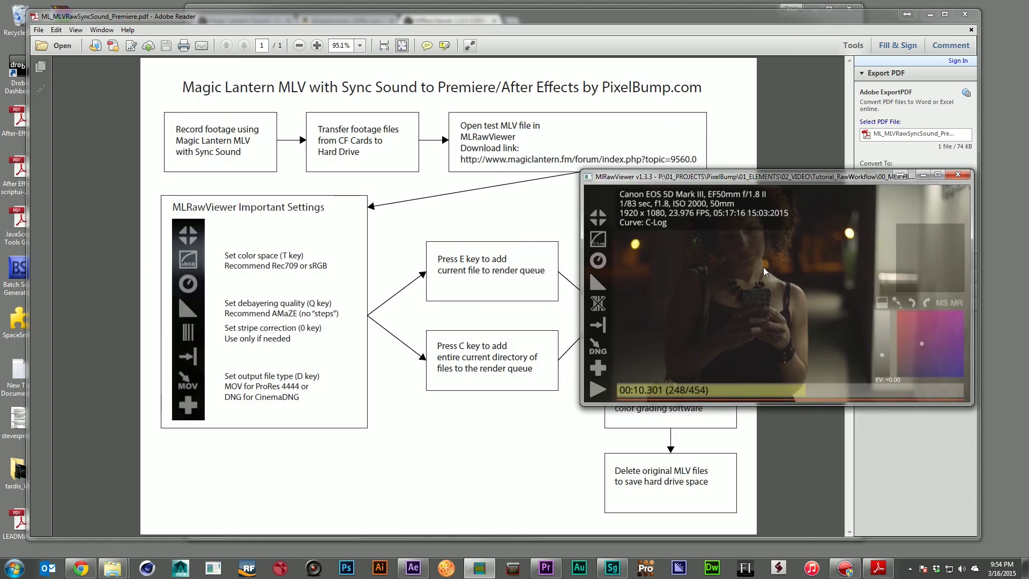
- Queue the current clip and then all five folder clips for DNG rendering with E and C
left_click(112, 569)
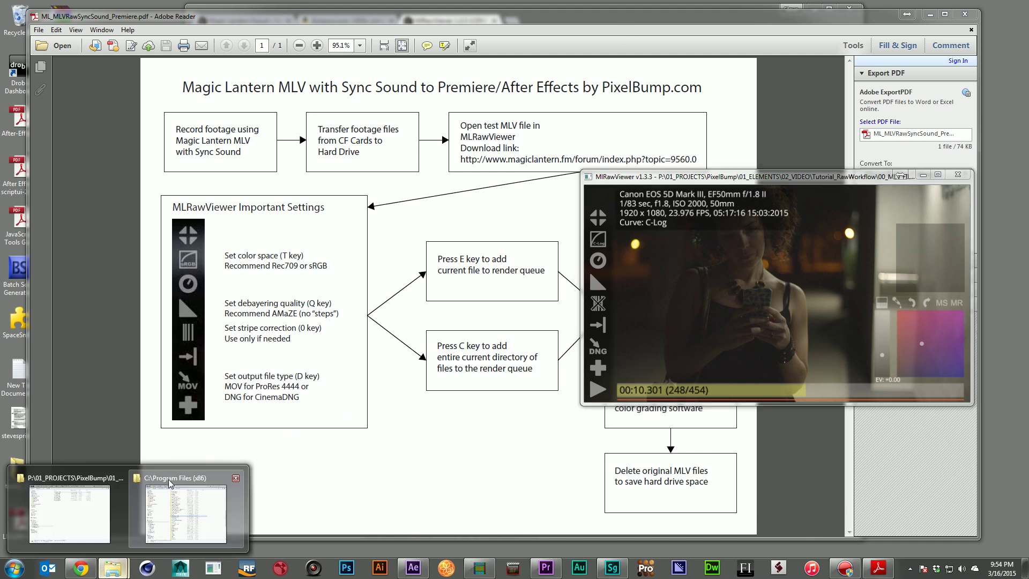
left_click(69, 514)
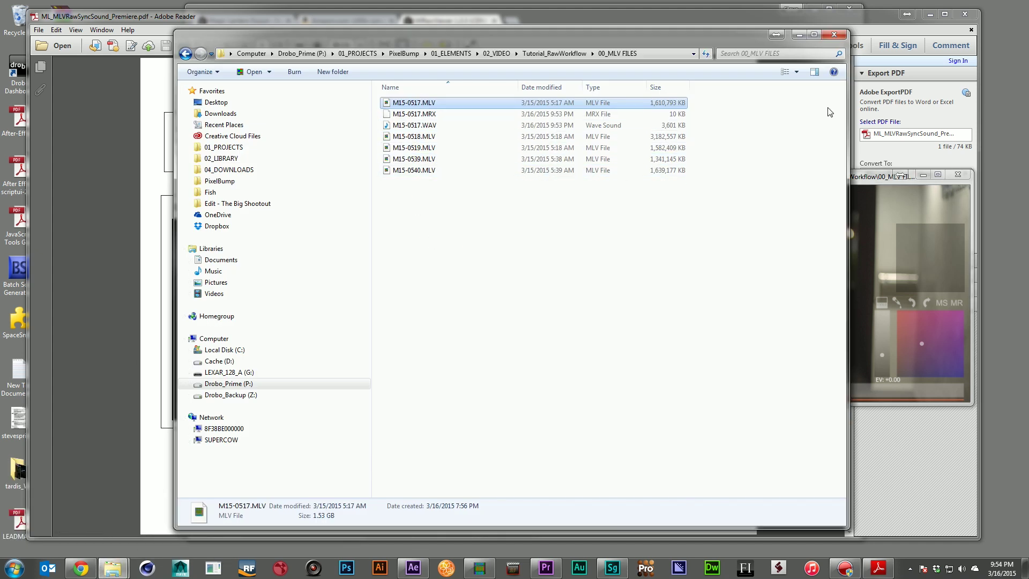
left_click(799, 35)
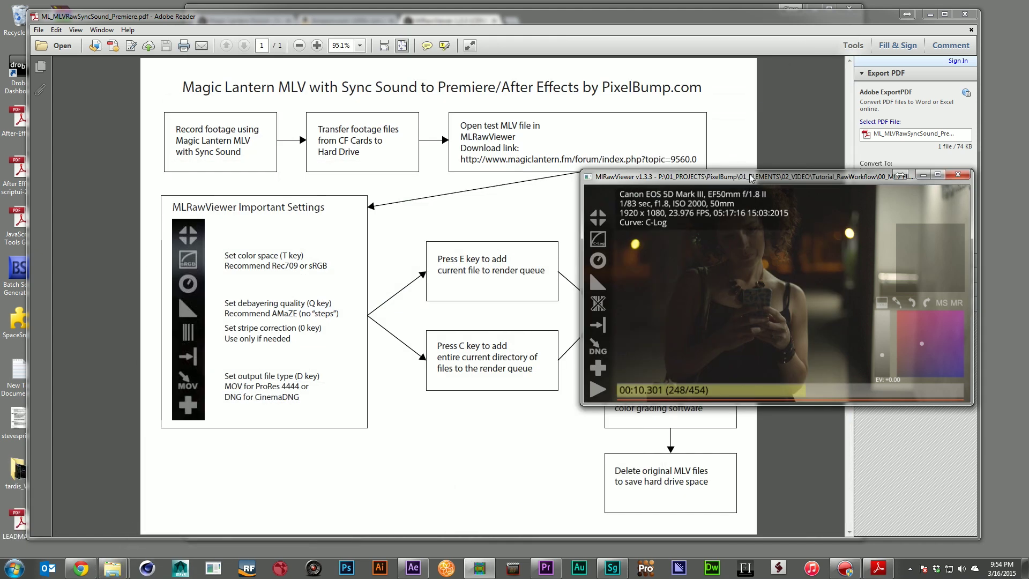
key("e")
key("c")
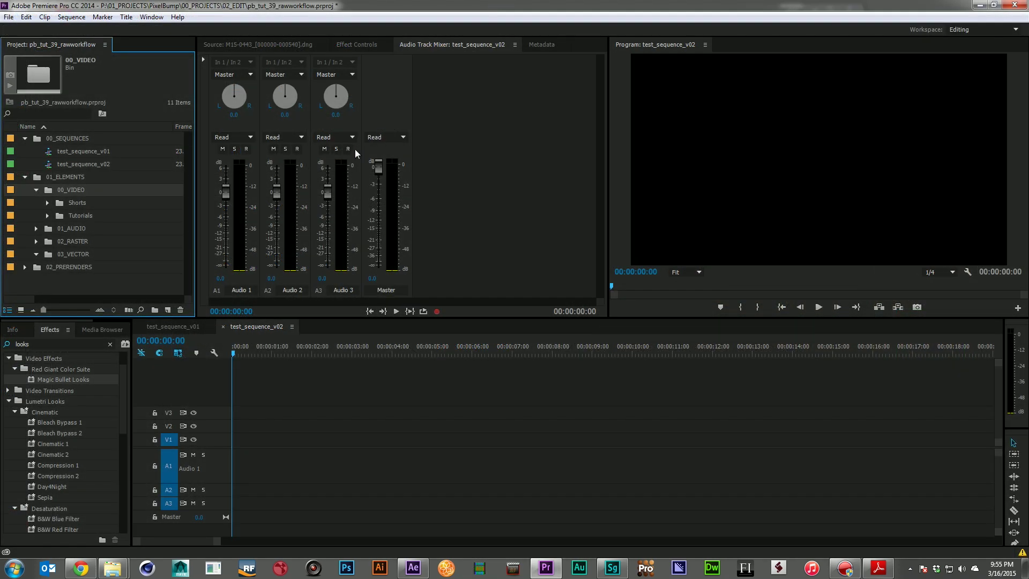
- In Media Browser, expand P: down to Tutorial_RawWorkflow and open the M15-0540 DNG folder
left_click(119, 330)
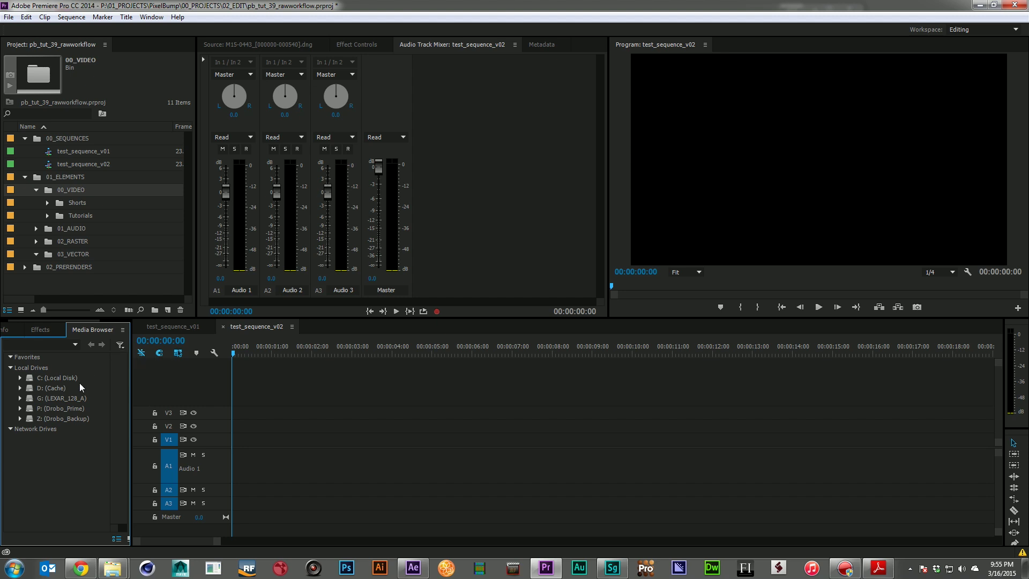
left_click(20, 409)
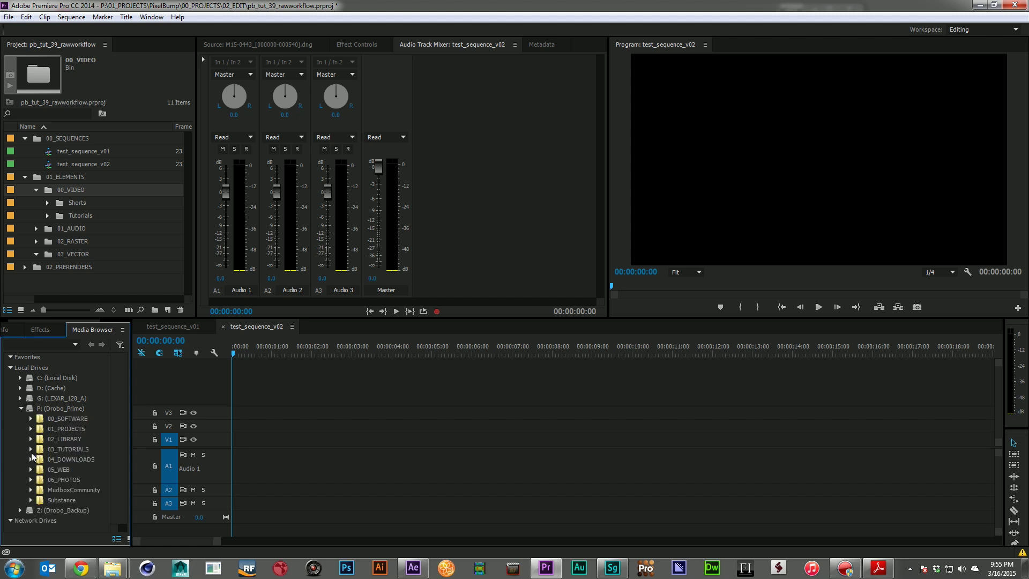
left_click(30, 429)
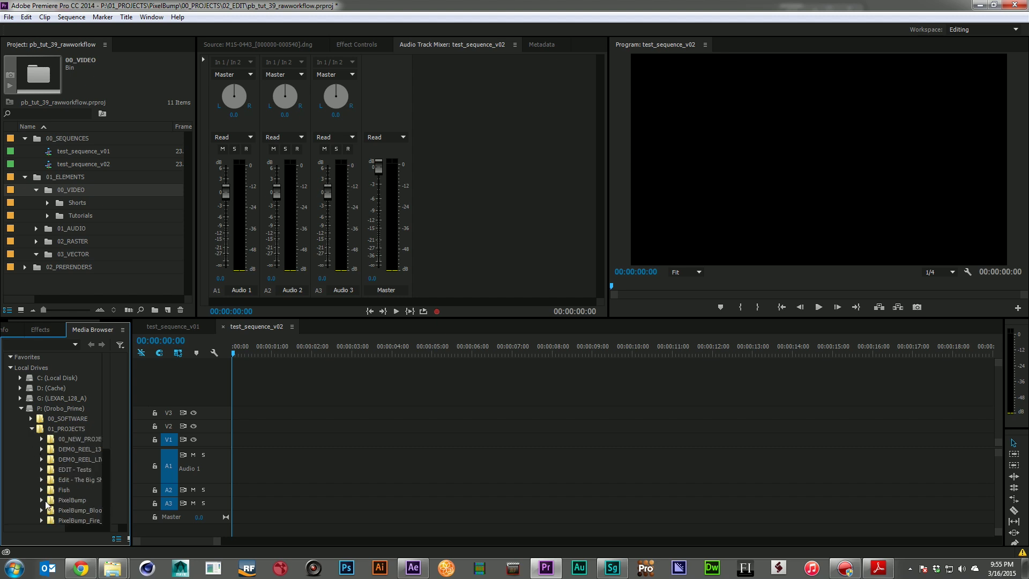
left_click(41, 500)
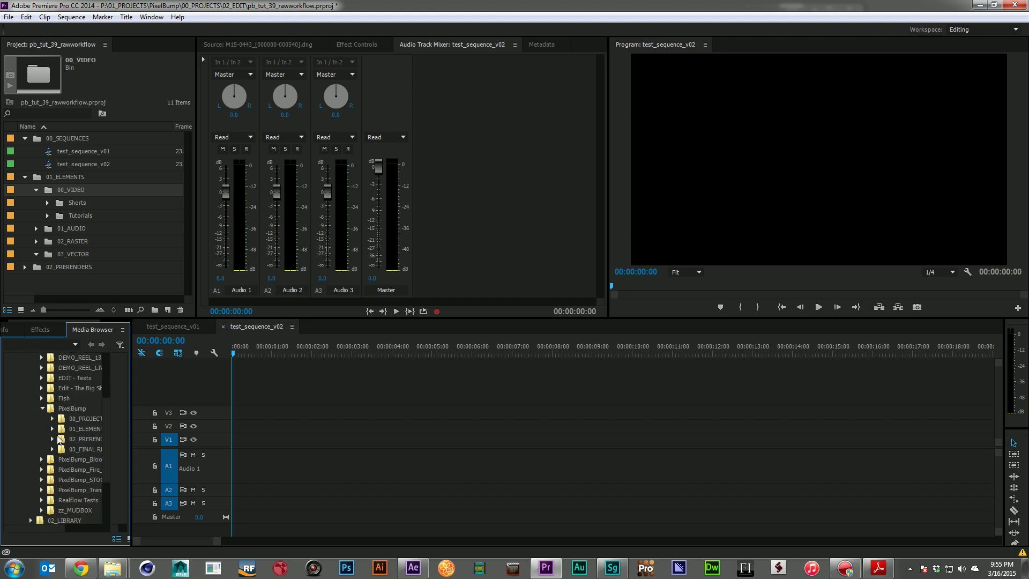
left_click(52, 429)
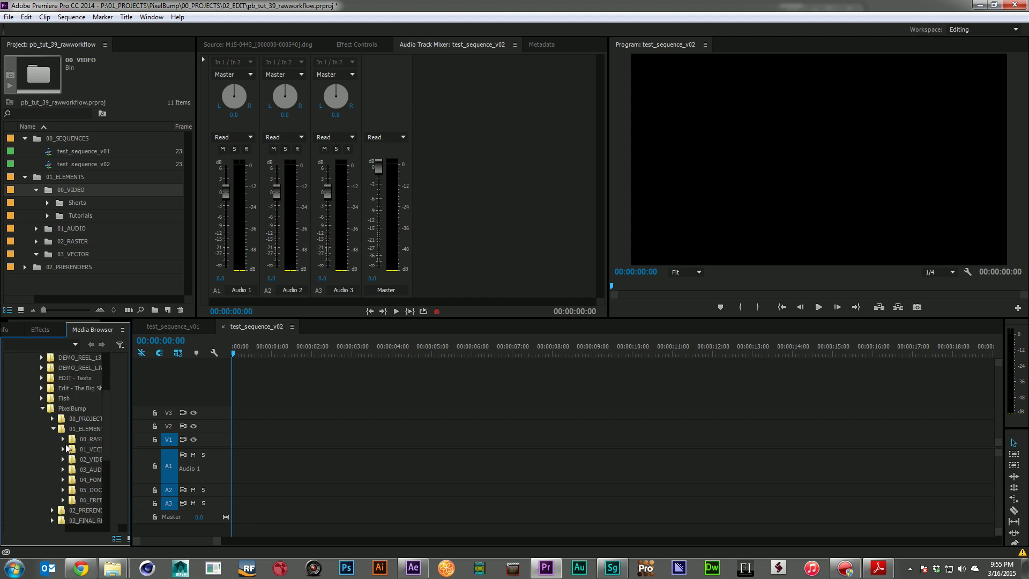
left_click(63, 459)
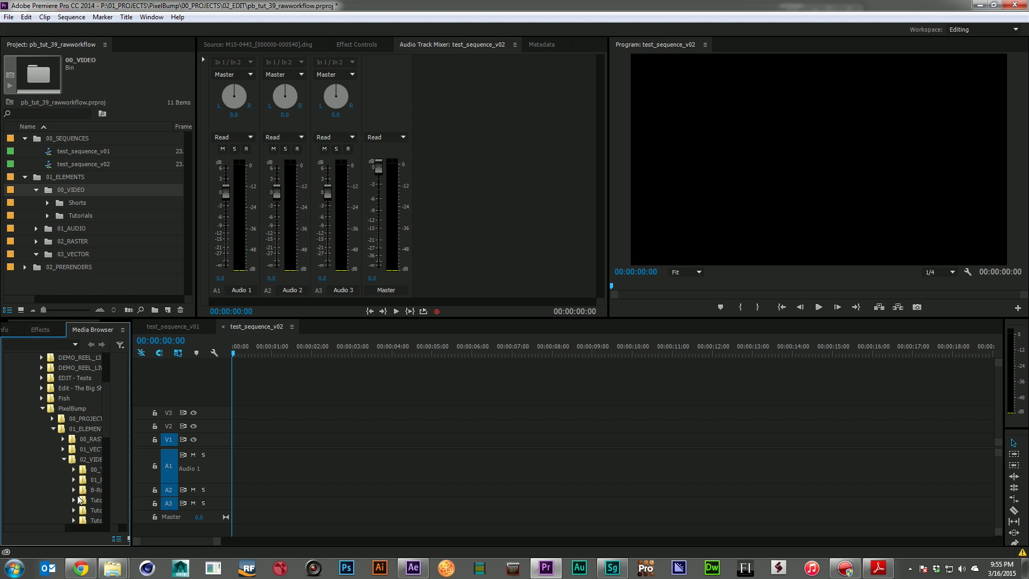
left_click_drag(60, 527, 32, 527)
scroll(75, 483, "down", 3)
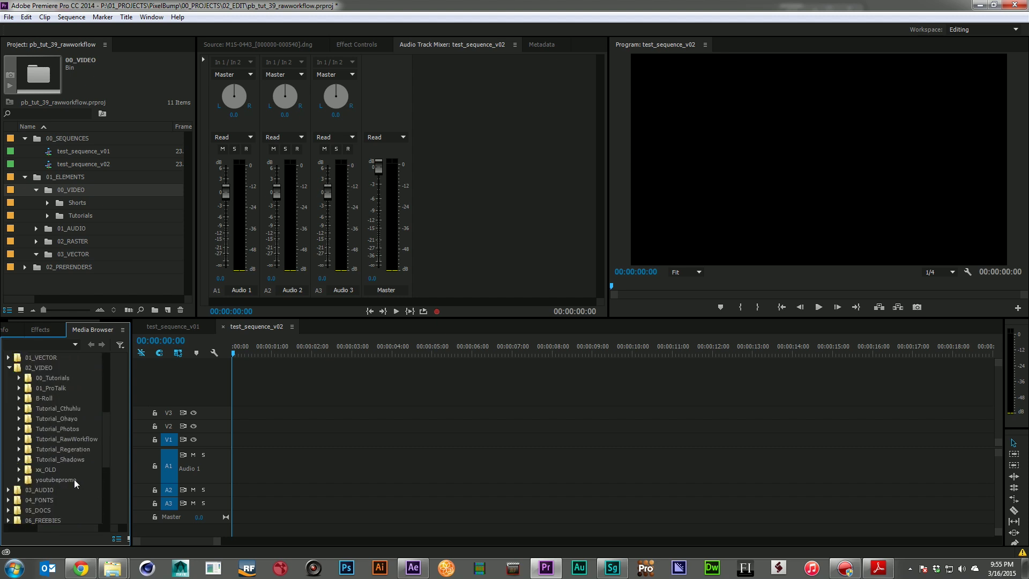
left_click(19, 439)
scroll(55, 454, "down", 5)
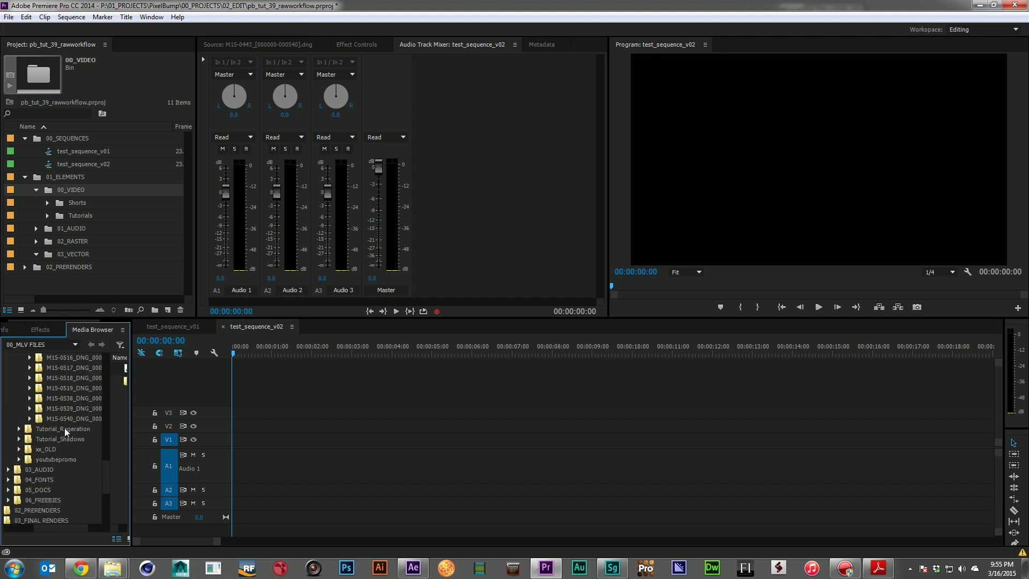
left_click(55, 453)
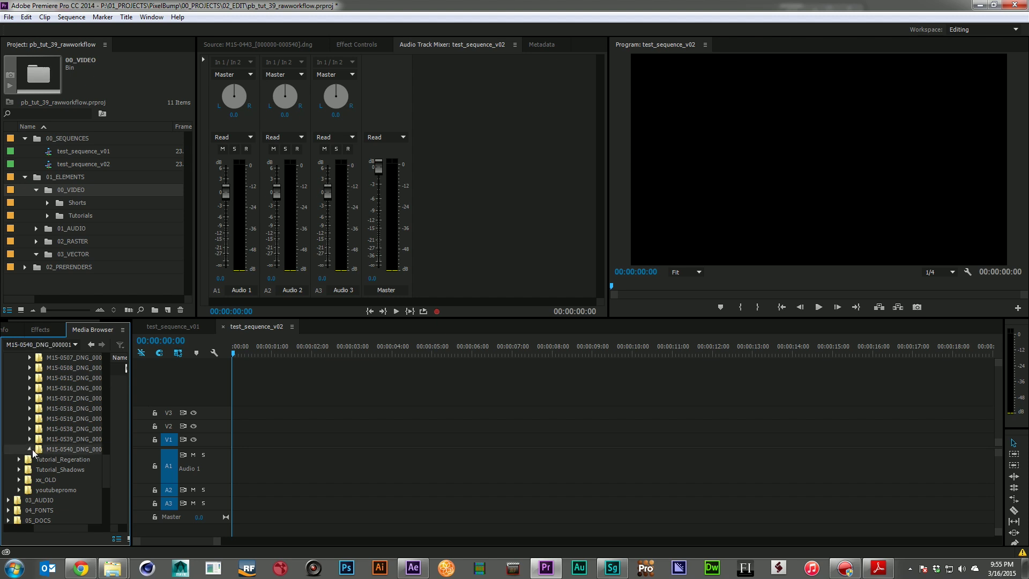
left_click_drag(131, 418, 235, 414)
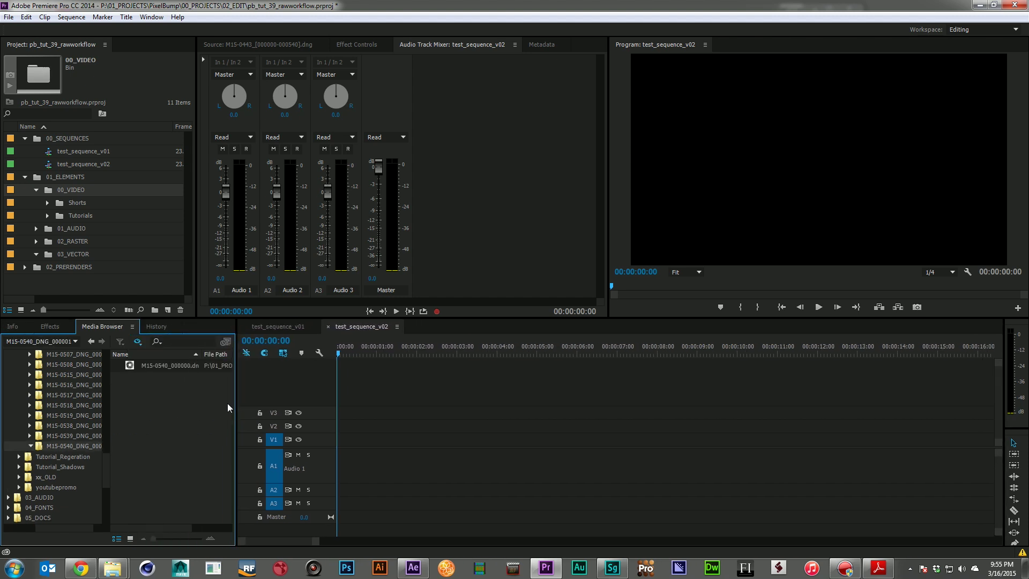
- Import the M15-0539 DNG sequence and place it at the start of V1
right_click(152, 366)
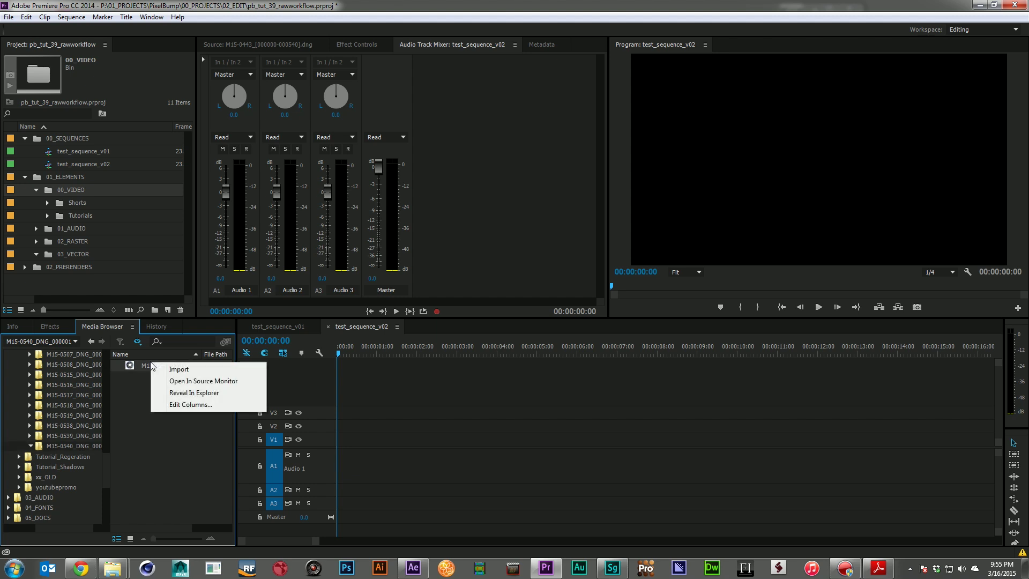
left_click(179, 369)
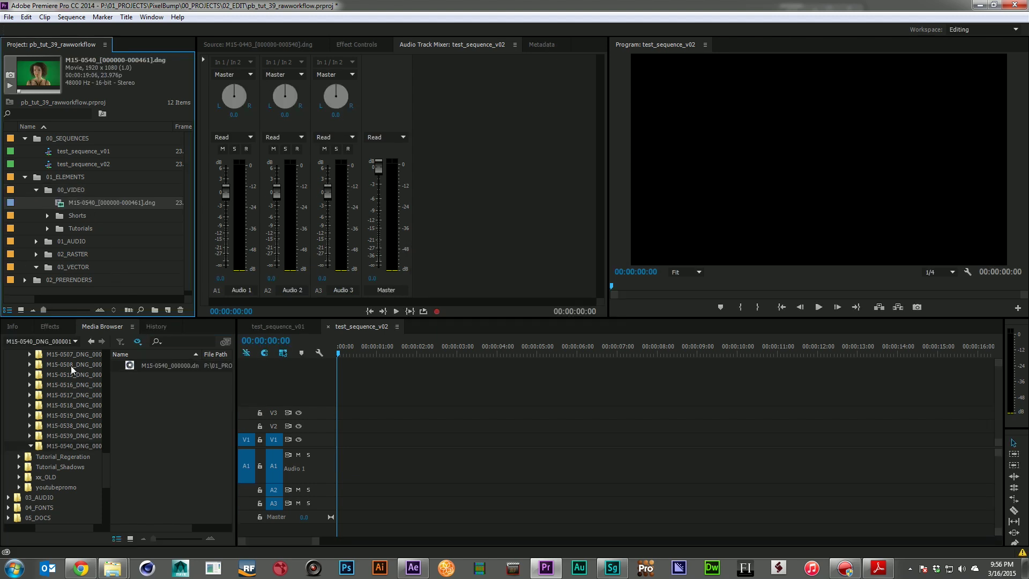
left_click(64, 435)
right_click(143, 365)
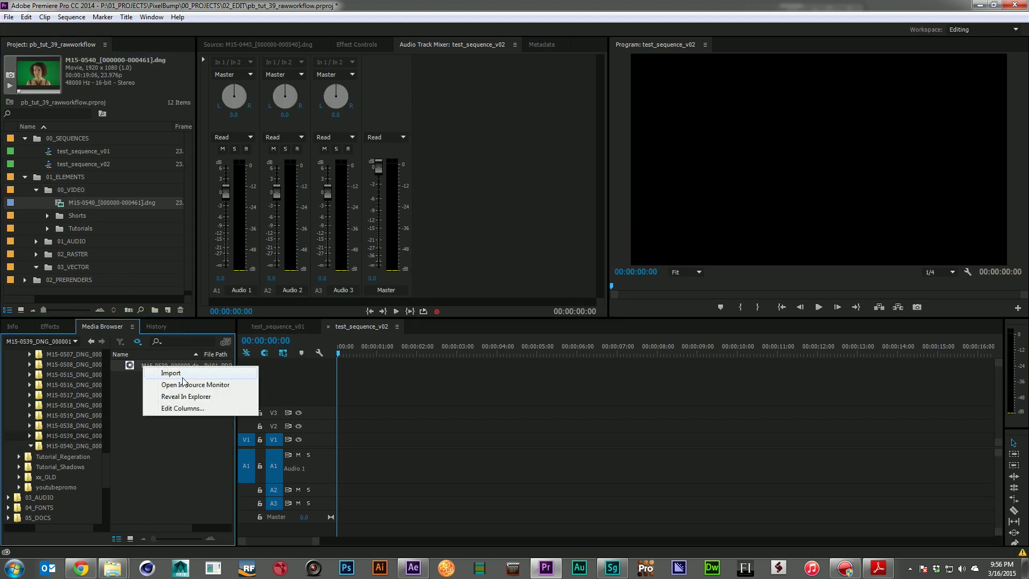
left_click(164, 370)
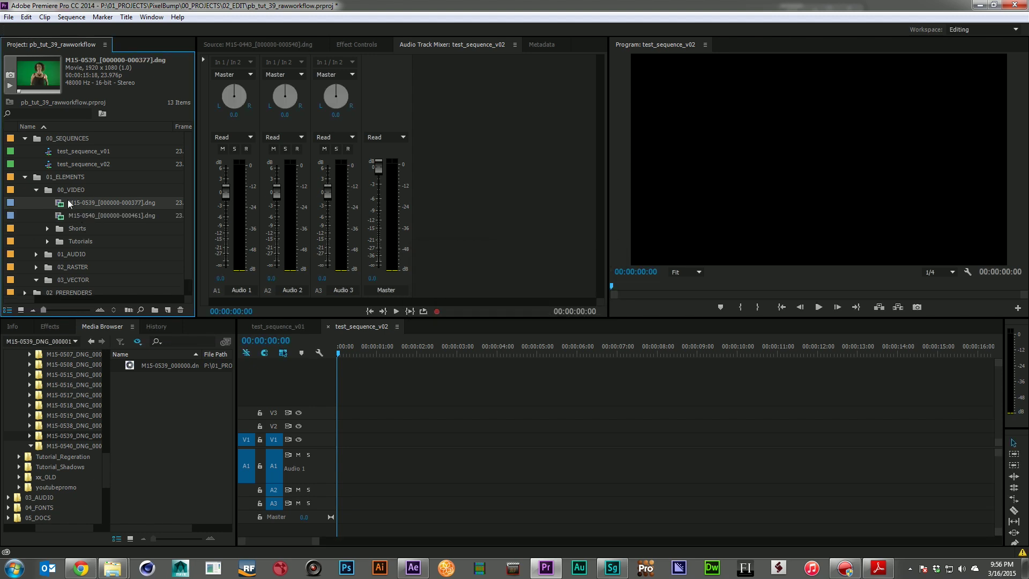
left_click_drag(68, 204, 343, 445)
- Trim the clip's head to 00:00:03:05 and ripple delete the gap so it starts at zero
left_click(515, 355)
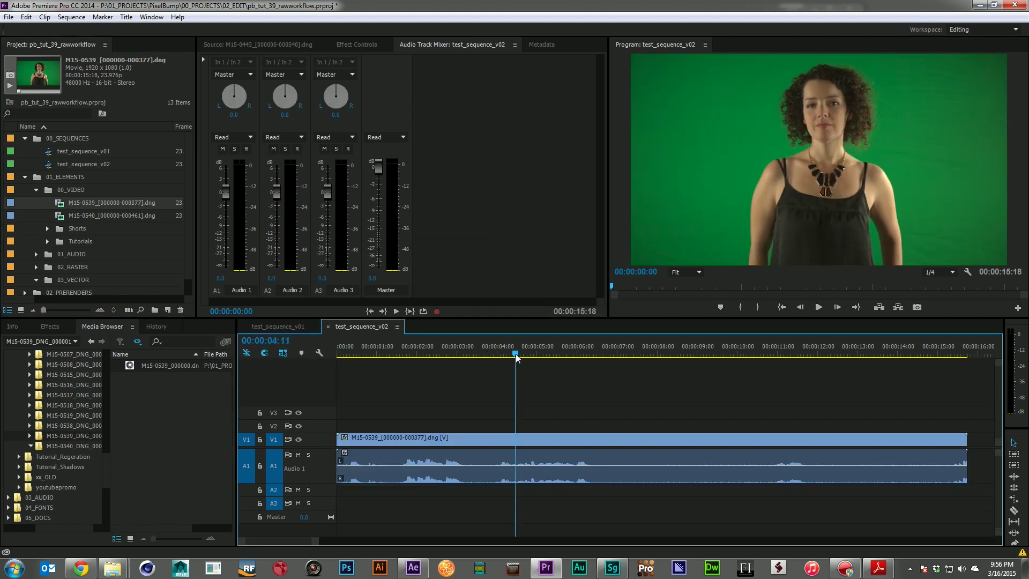
left_click_drag(515, 355, 465, 355)
key("minus")
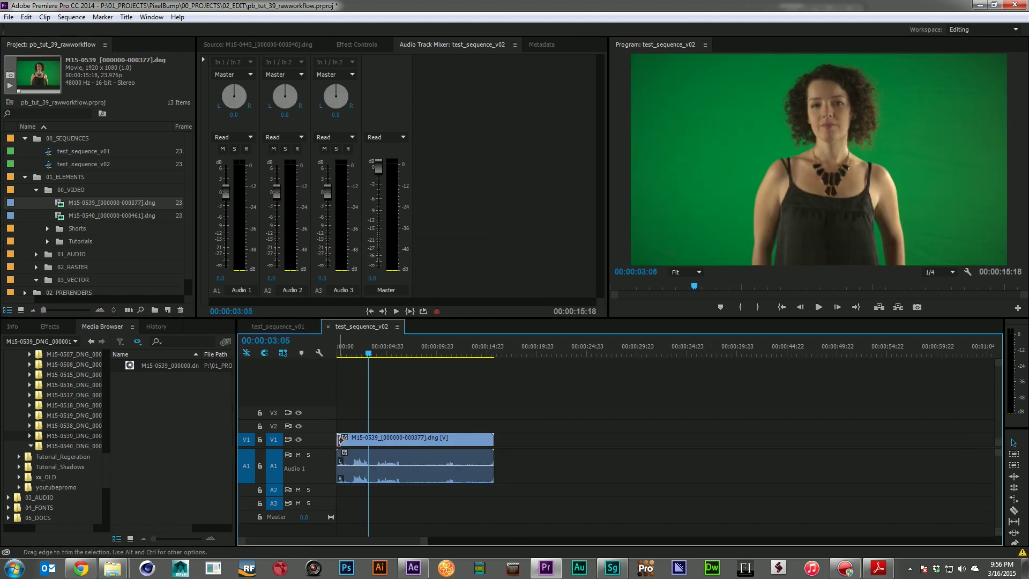
left_click_drag(339, 439, 383, 441)
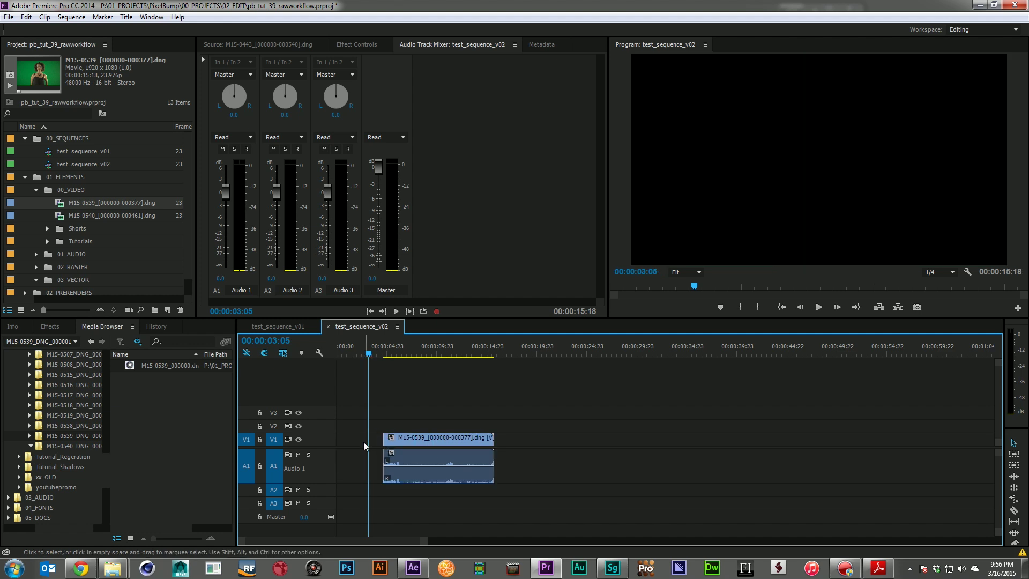
right_click(364, 446)
left_click(378, 450)
- Trim the clip's end at 00:00:06:02, play it back, then play the sequence in SpeedGrade
key("Home")
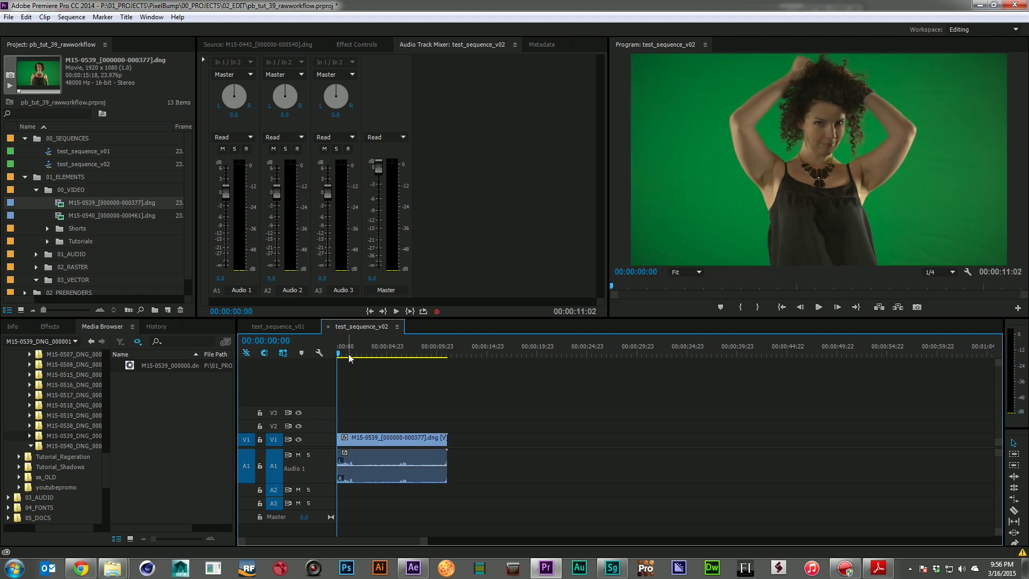
left_click_drag(349, 358, 397, 354)
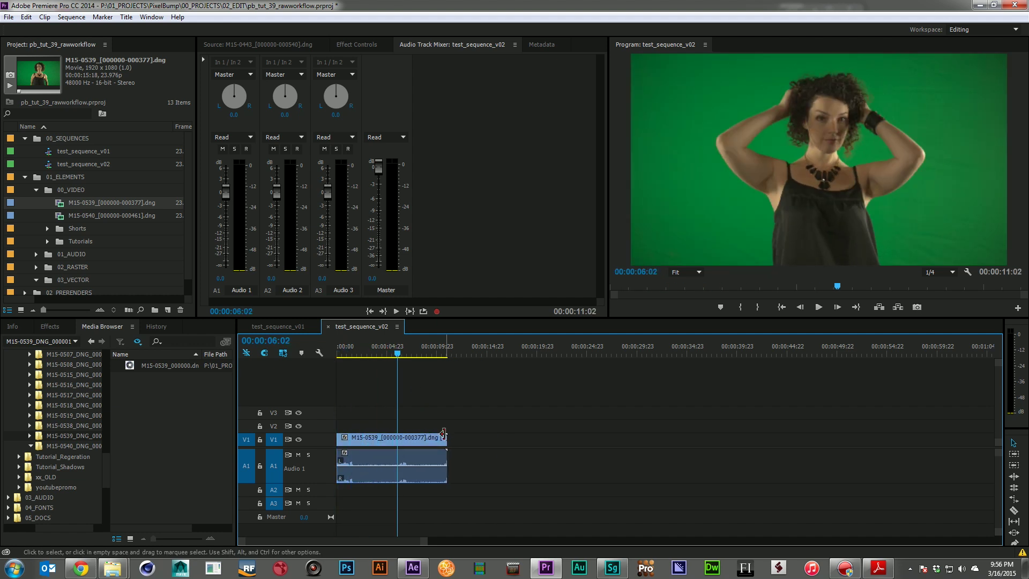
left_click_drag(444, 437, 398, 437)
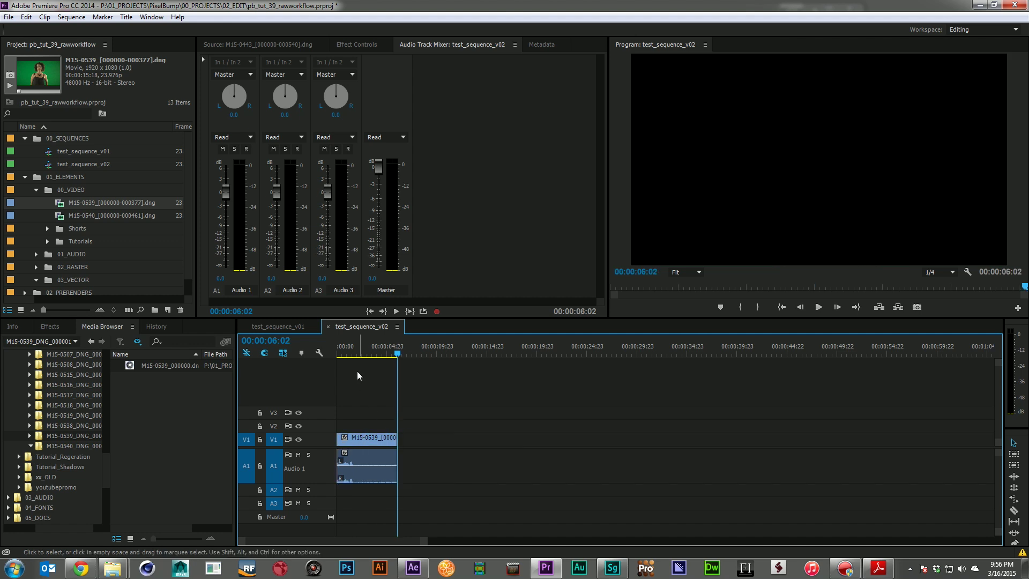
key("Home")
key("space")
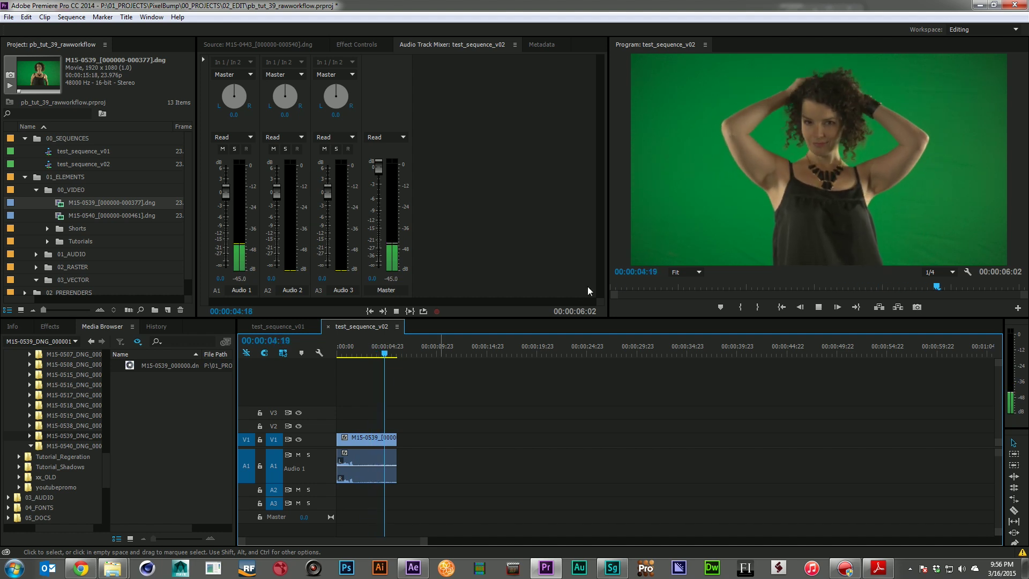
key("space")
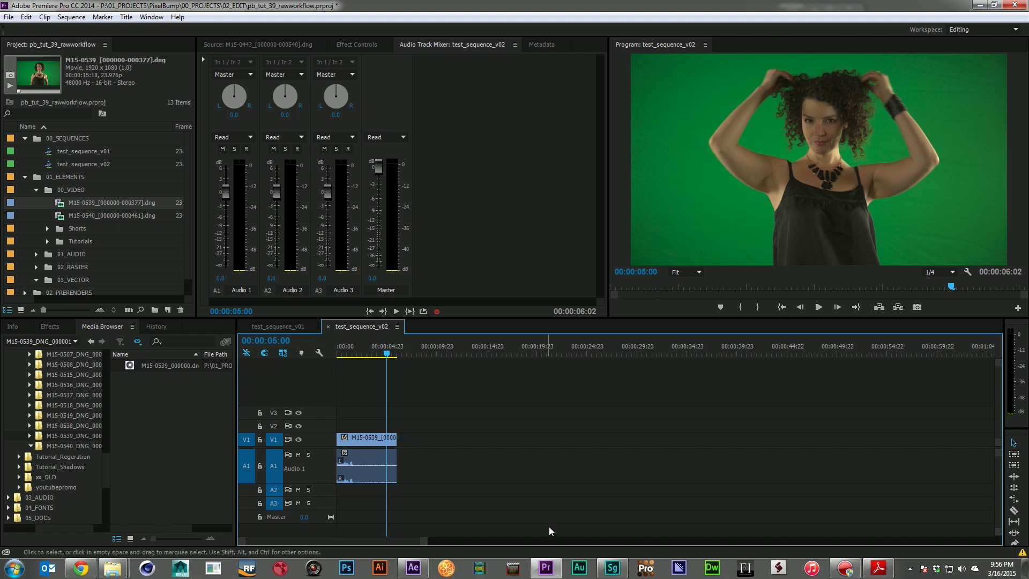
left_click(618, 564)
key("space")
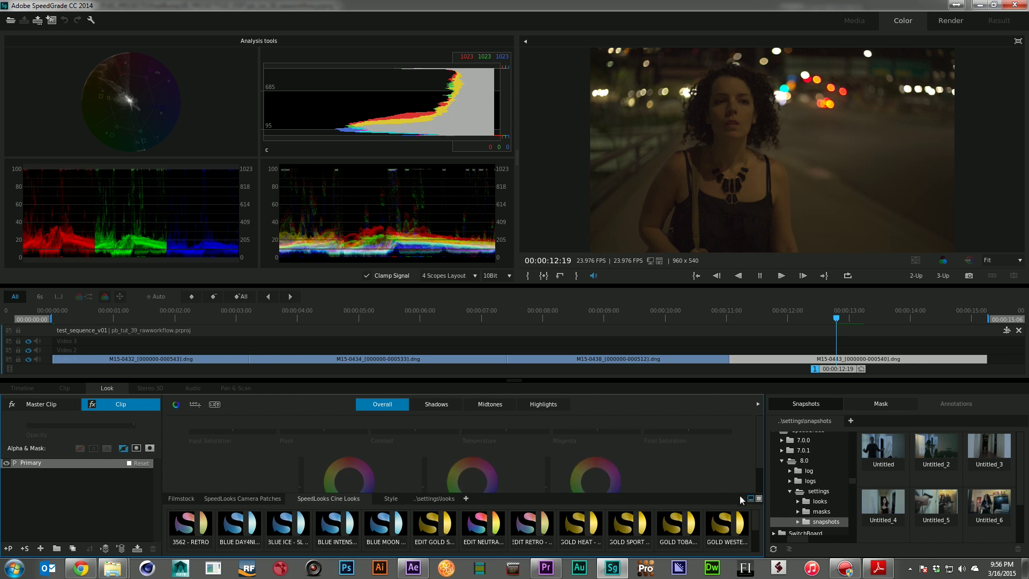
- On clip M15-0433, drag the Shadows tab's Gamma slider down slightly
left_click(757, 499)
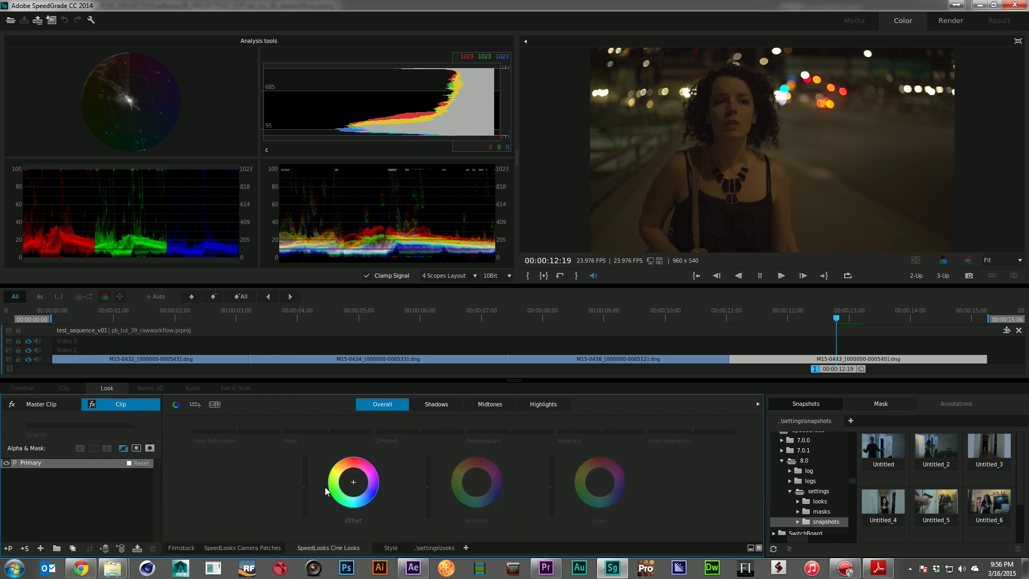
left_click(436, 405)
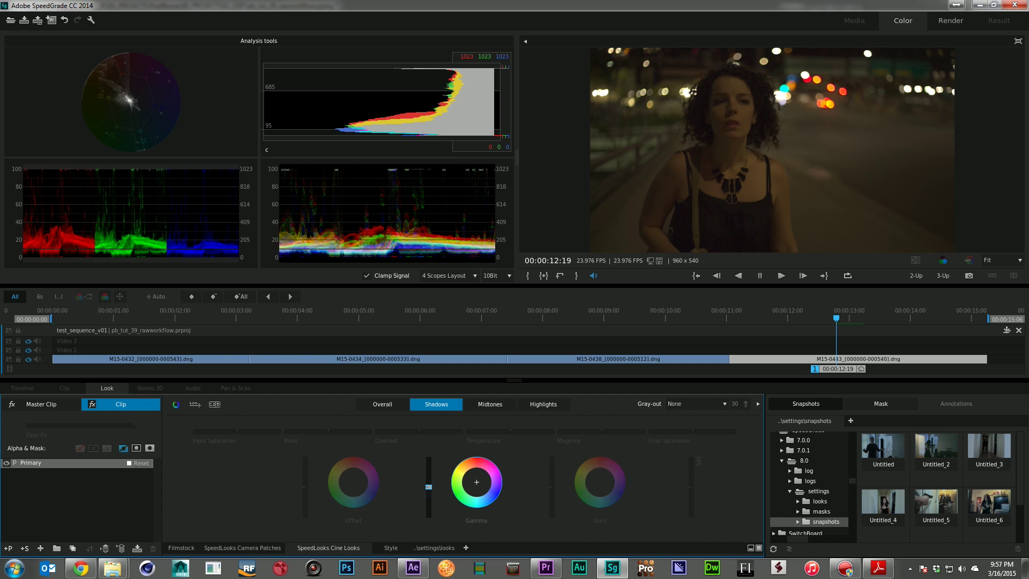
left_click_drag(429, 487, 428, 495)
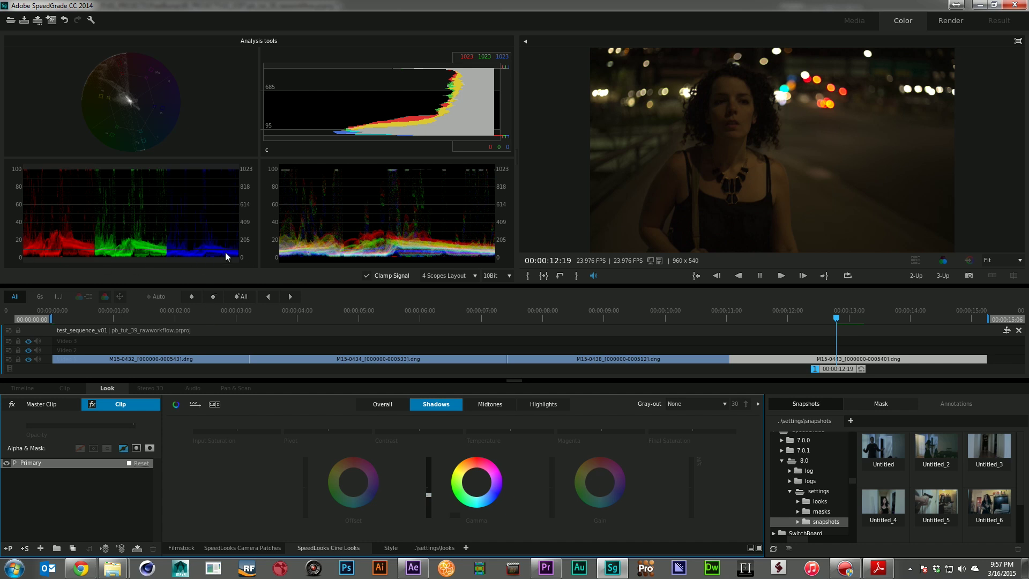
- Raise the midtone gamma, lower the highlight gamma, and compare the grade on and off
left_click(488, 406)
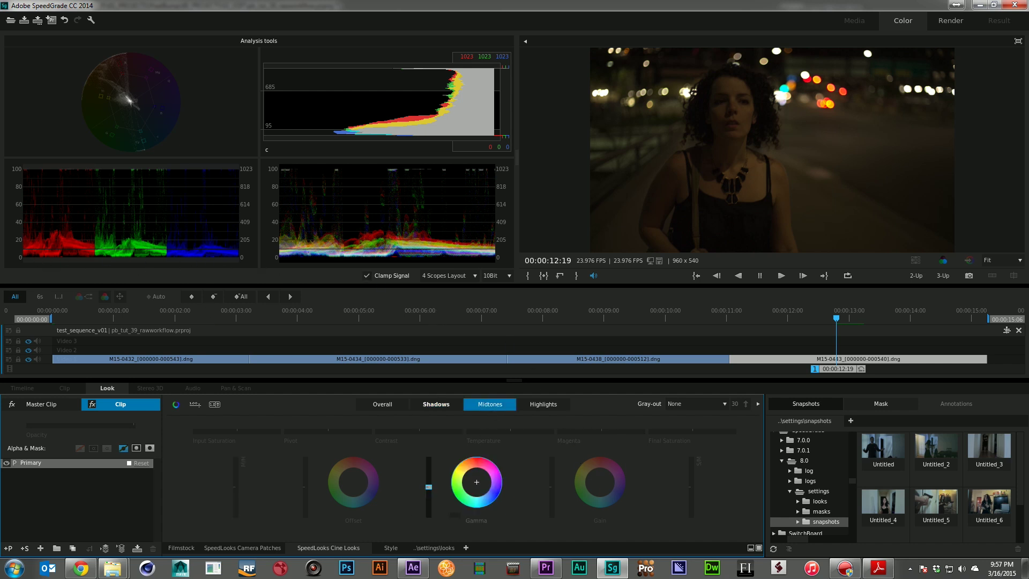
left_click_drag(429, 487, 428, 459)
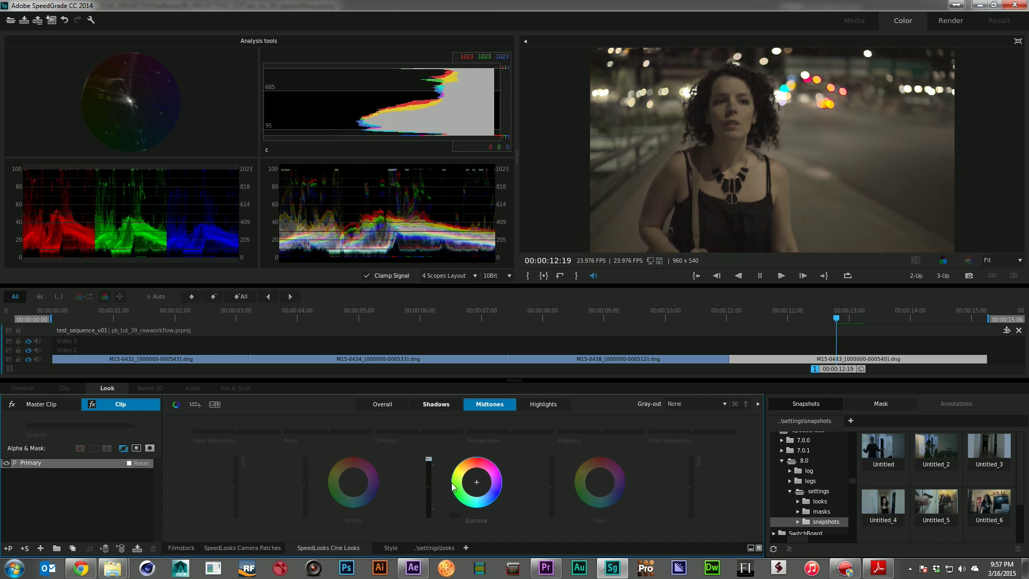
left_click(542, 405)
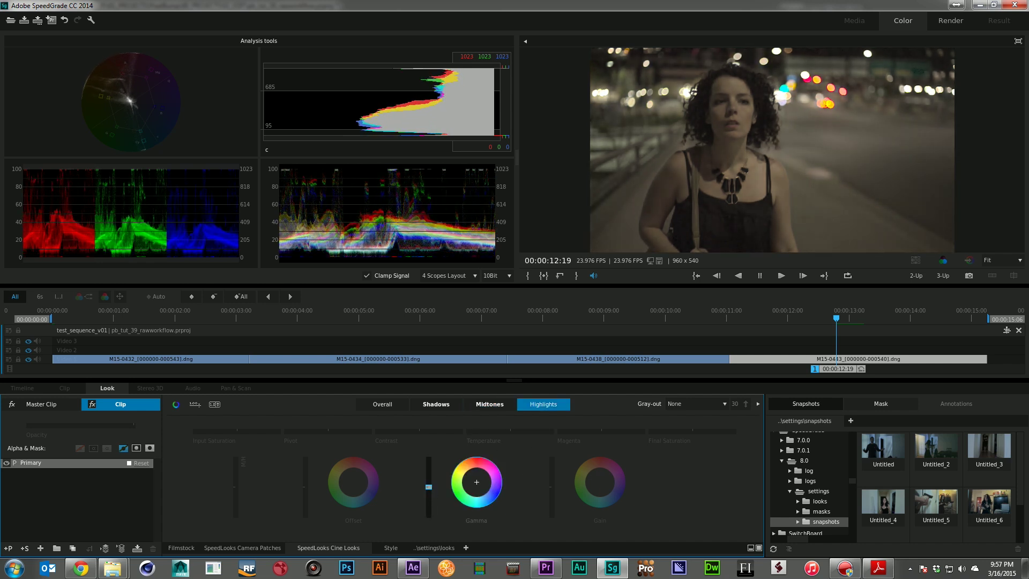
mouse_move(428, 487)
left_mouse_down()
mouse_move(428, 514)
mouse_move(429, 460)
mouse_move(429, 472)
left_mouse_up()
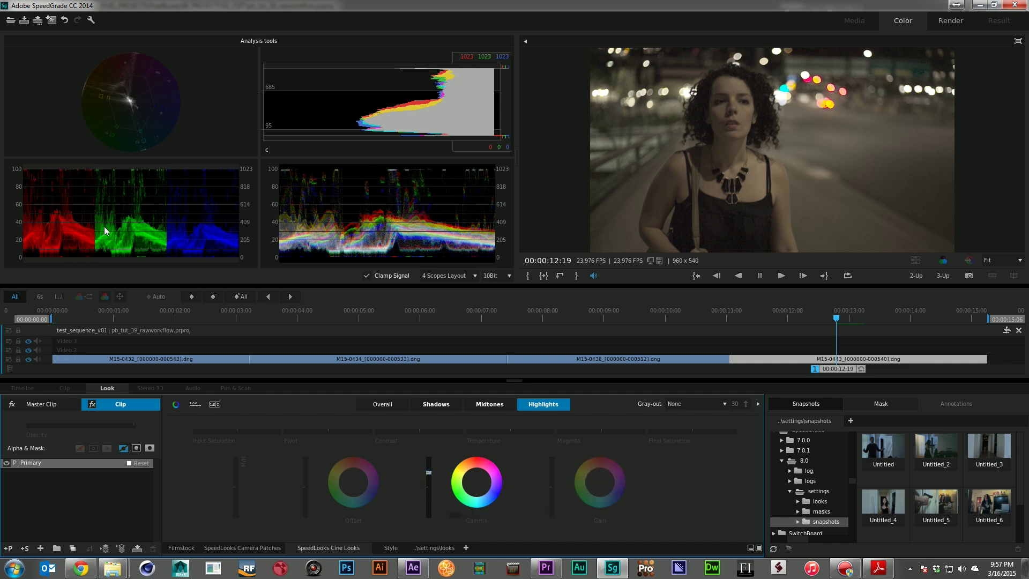
left_click(943, 263)
left_click(943, 263)
- Raise midtone saturation to 1.62, warm the midtones, and compare with the grade off
left_click(492, 408)
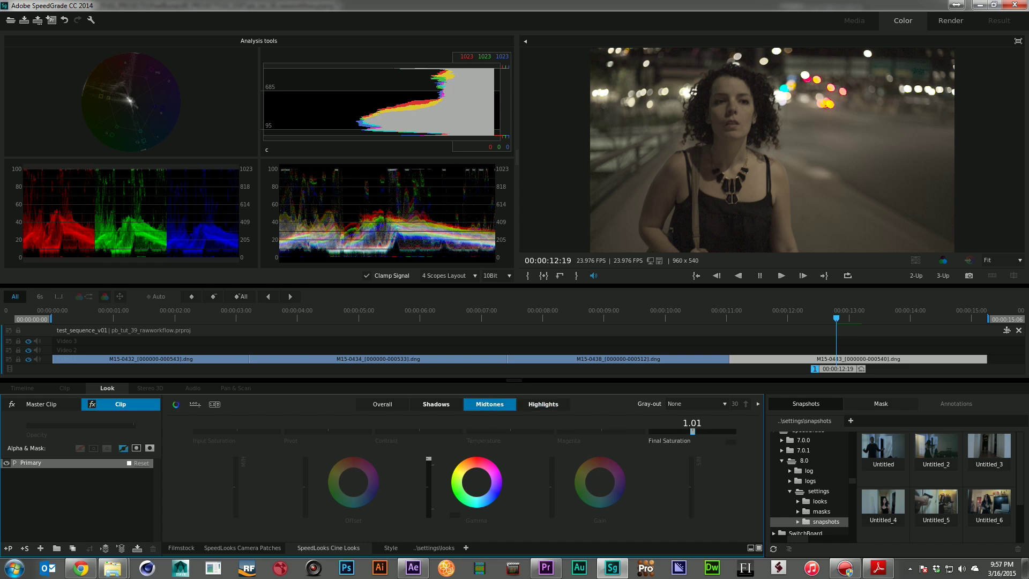
left_click_drag(694, 431, 718, 431)
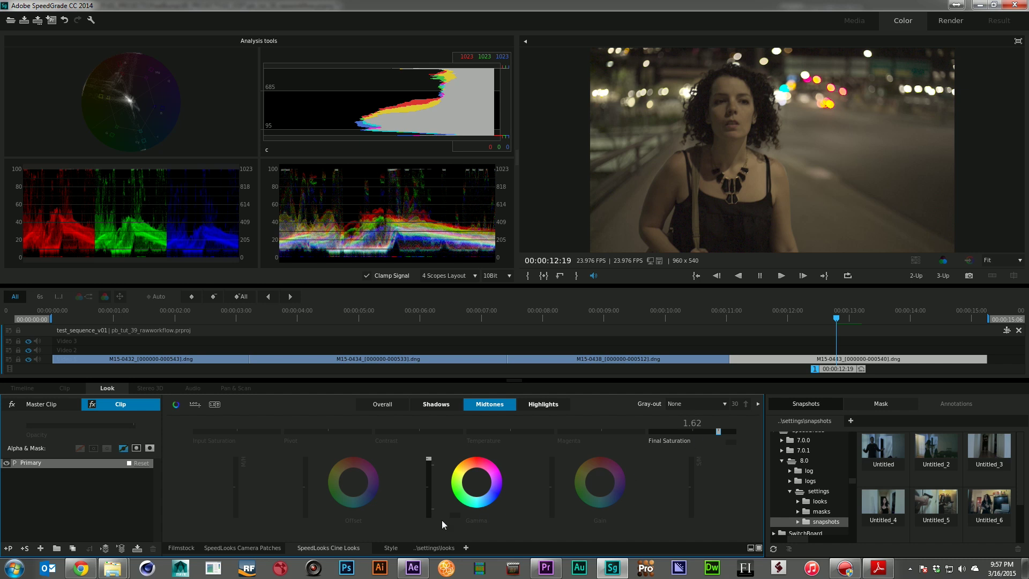
left_click_drag(476, 482, 477, 484)
left_click(943, 261)
left_click(944, 261)
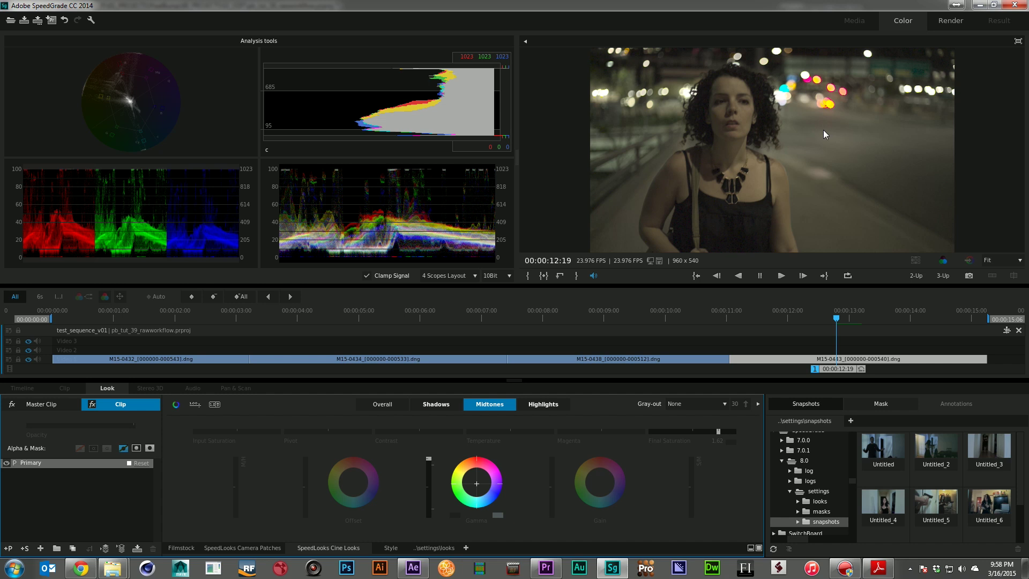
key("Left")
key("Left")
key("Left")
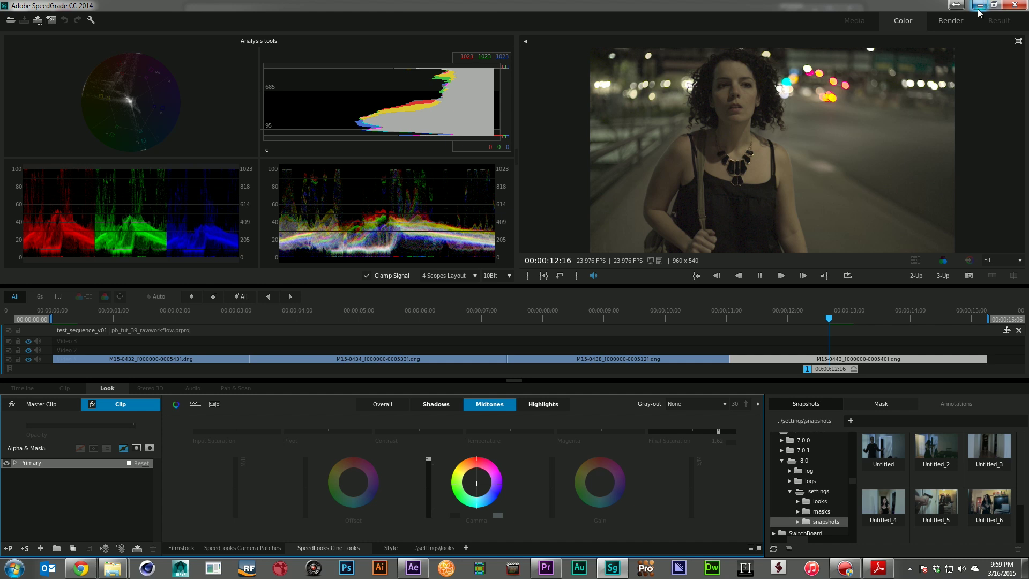
- In After Effects, import the first frame in M15-0540_DNG_000001 as a DNG sequence
left_click(414, 567)
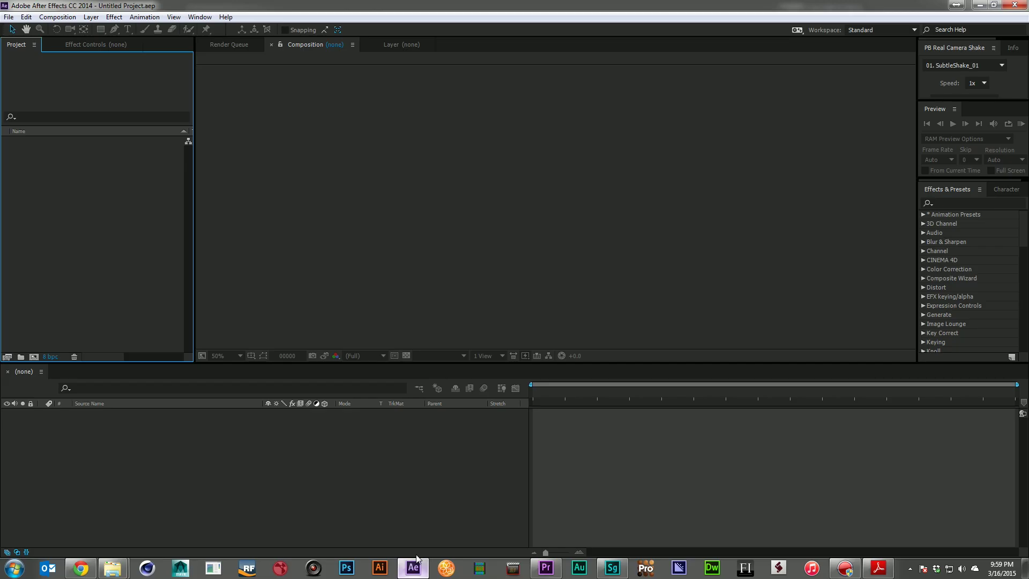
double_click(96, 176)
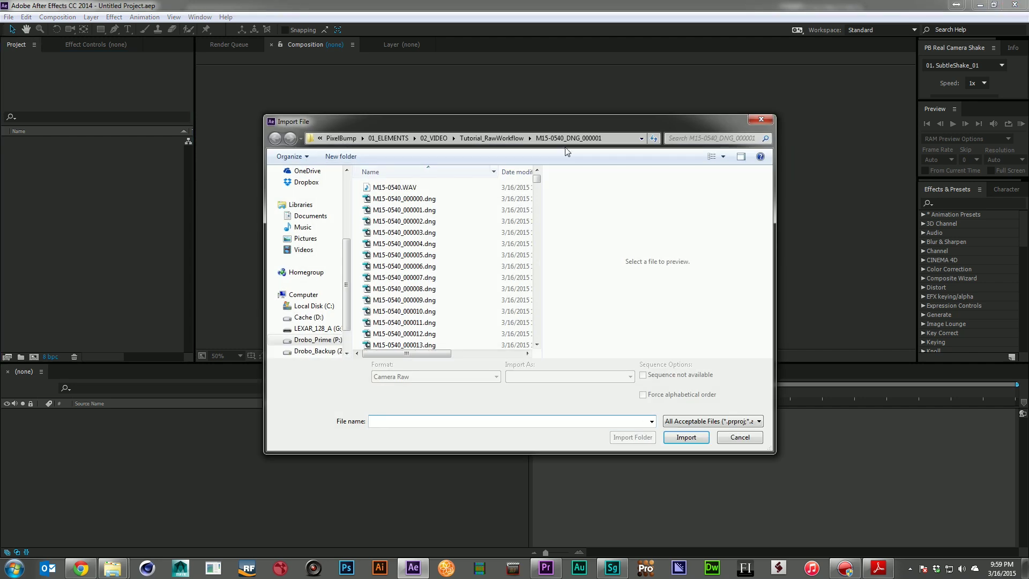
left_click(491, 138)
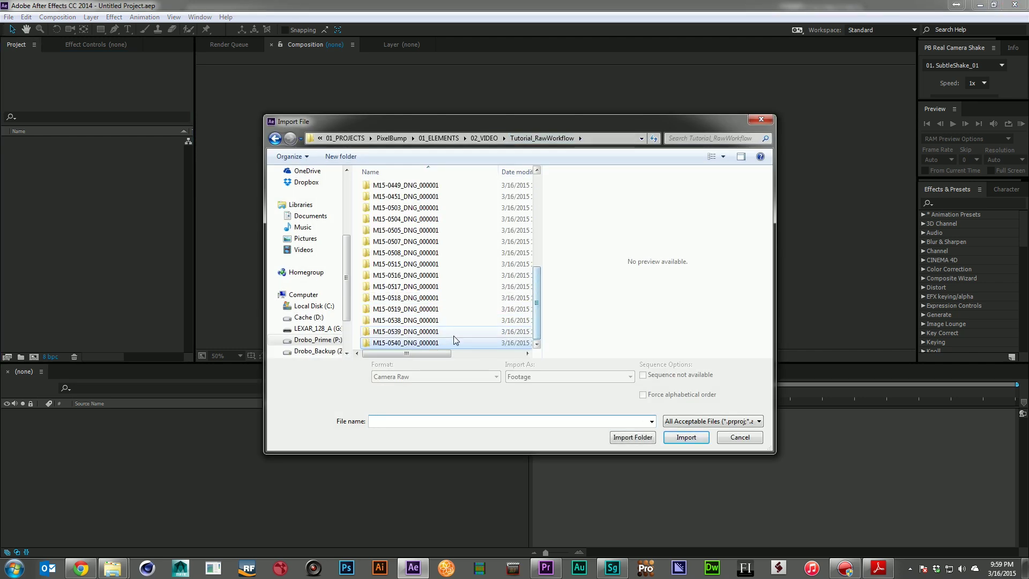
double_click(407, 342)
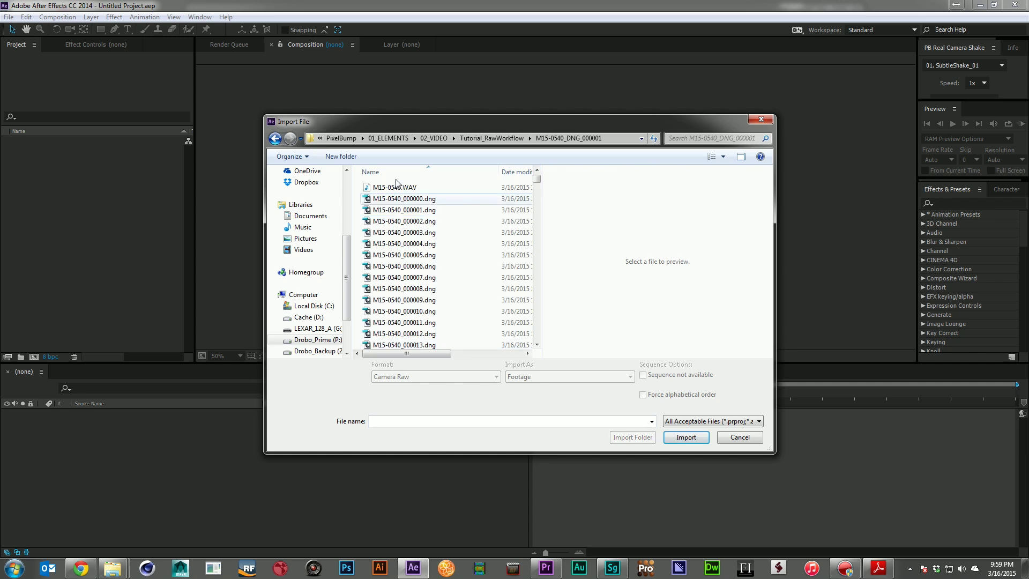
left_click(410, 199)
left_click(686, 437)
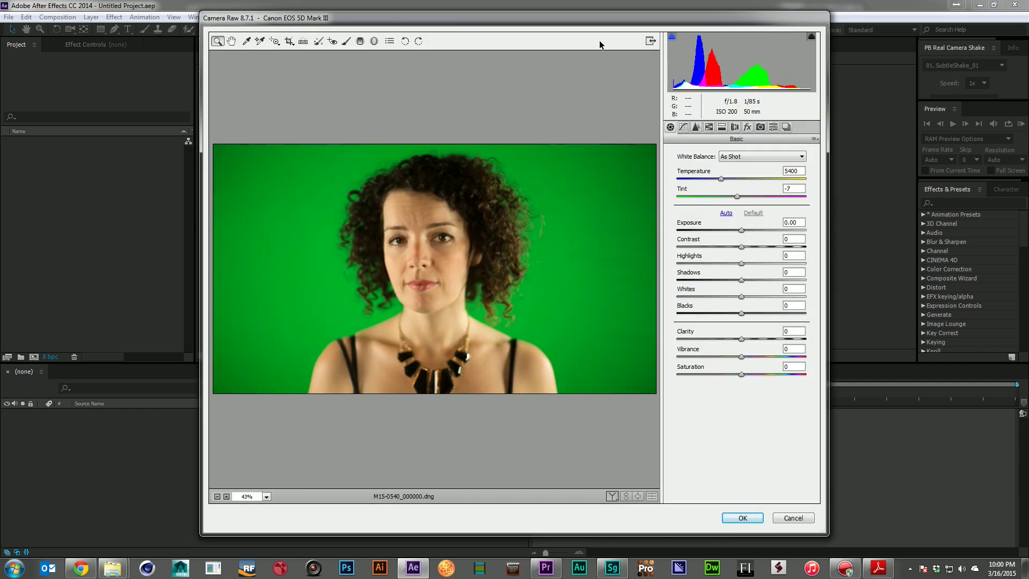
- Keep the As Shot white balance in Camera Raw and finish the import
left_click(739, 161)
left_click(698, 439)
left_click(745, 517)
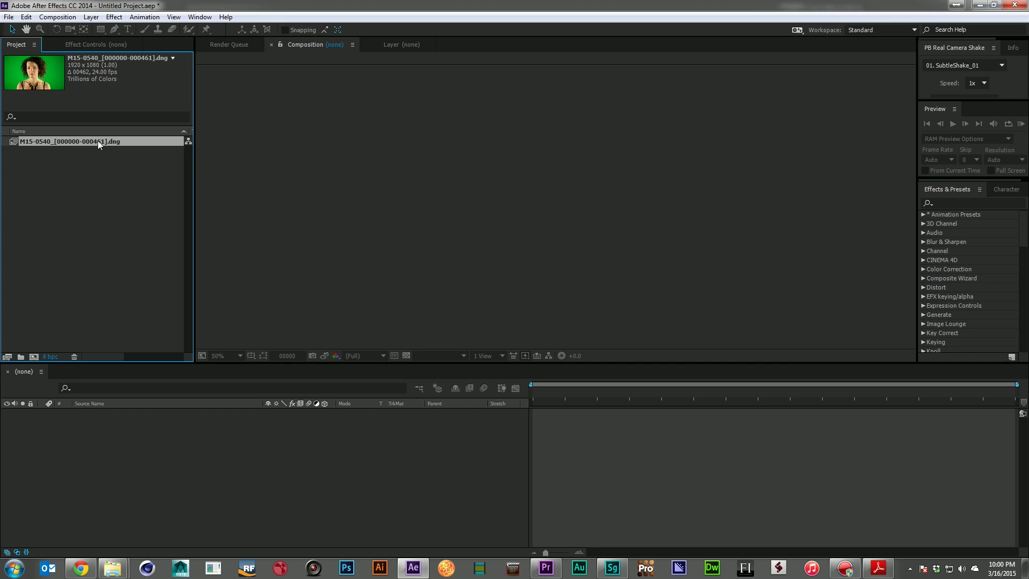
- Create a composition from the DNG footage, zoom in, and pan to the hair against green
left_click_drag(68, 143, 34, 359)
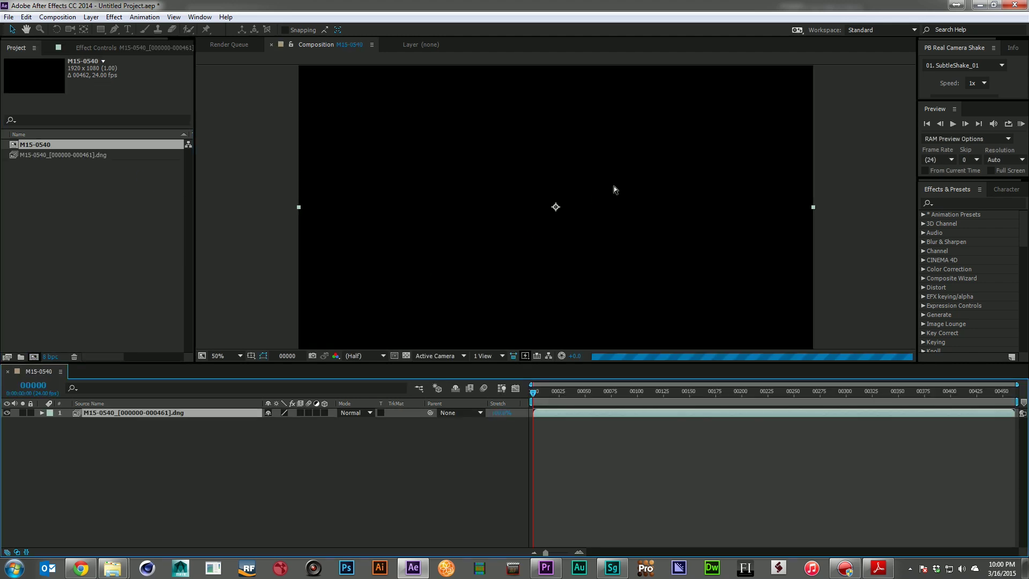
key("period")
key("period")
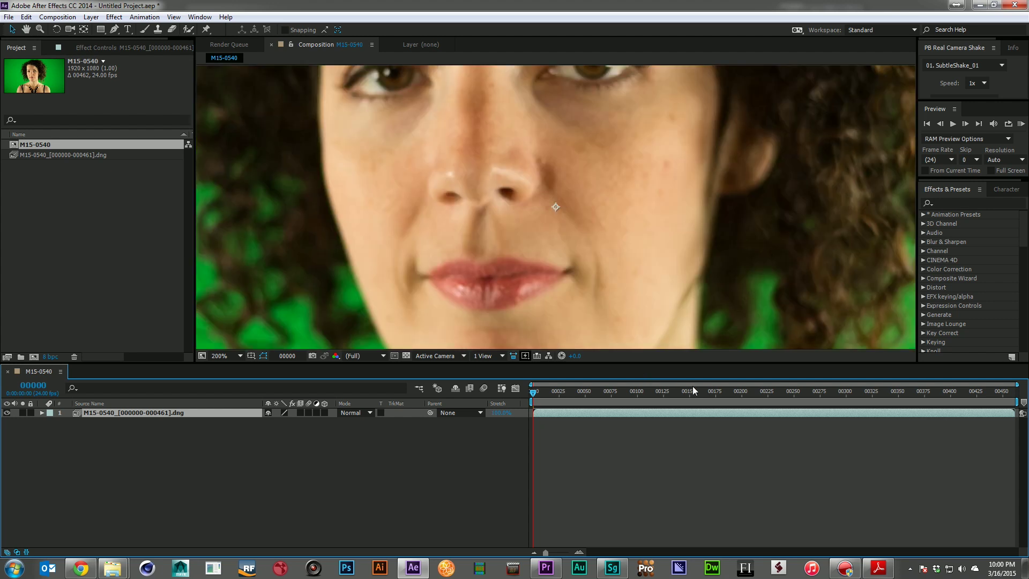
left_click(689, 391)
key("h")
left_click_drag(849, 229, 663, 240)
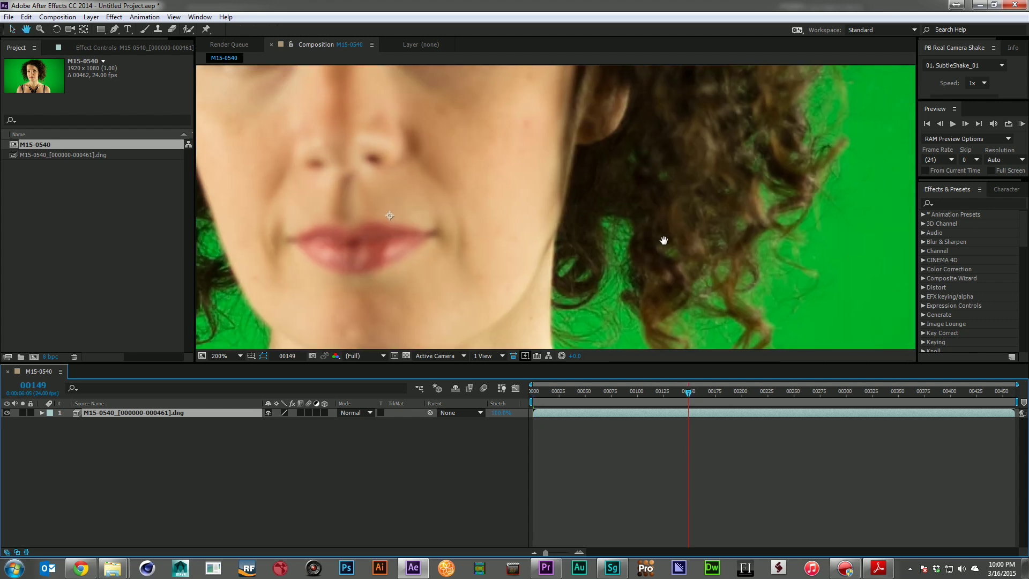
key("space")
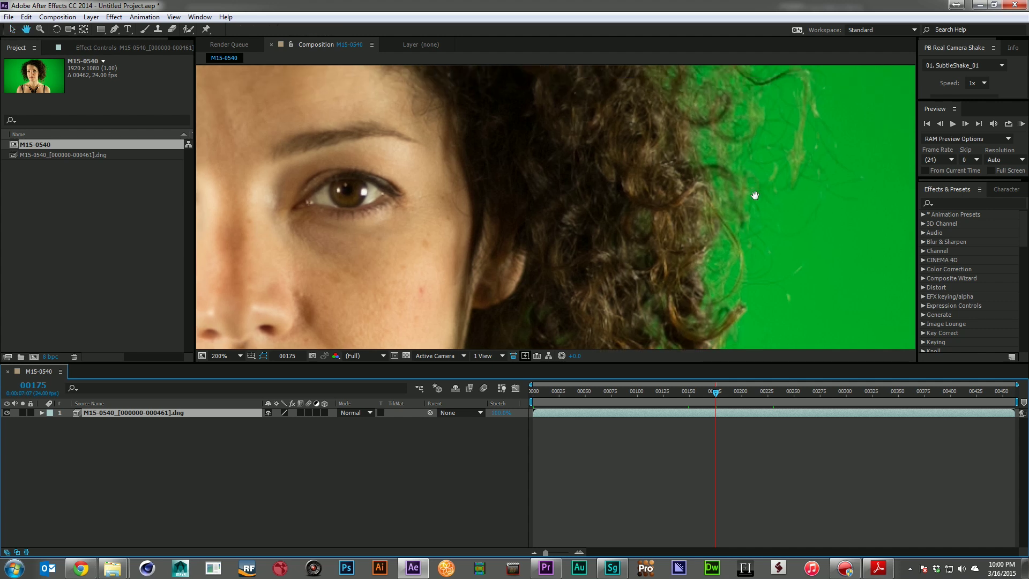
- Go to frame 00177 and show the whole frame centered at 50% magnification
key("v")
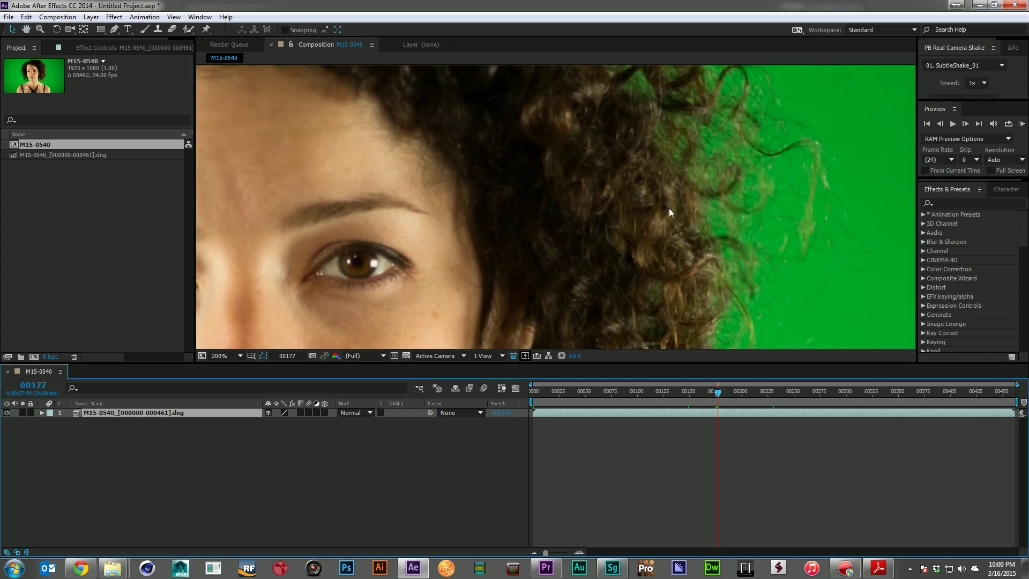
key("comma")
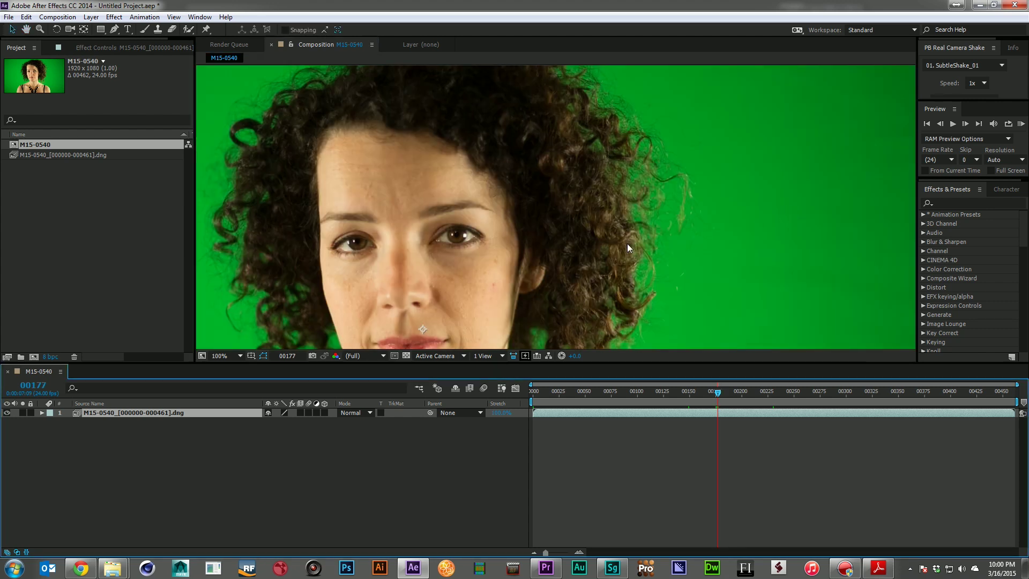
key("comma")
key("h")
left_click_drag(544, 243, 638, 188)
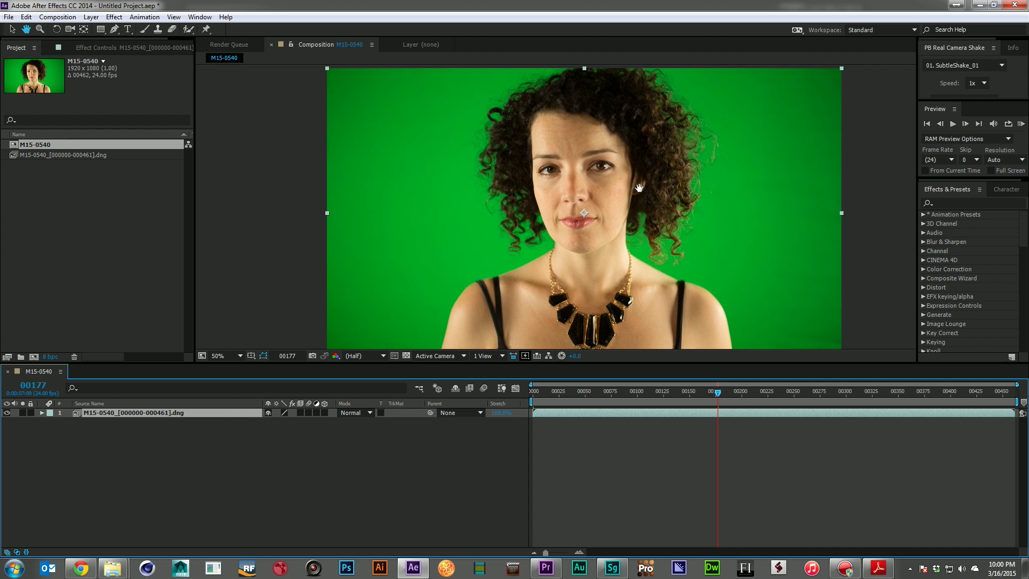
key("v")
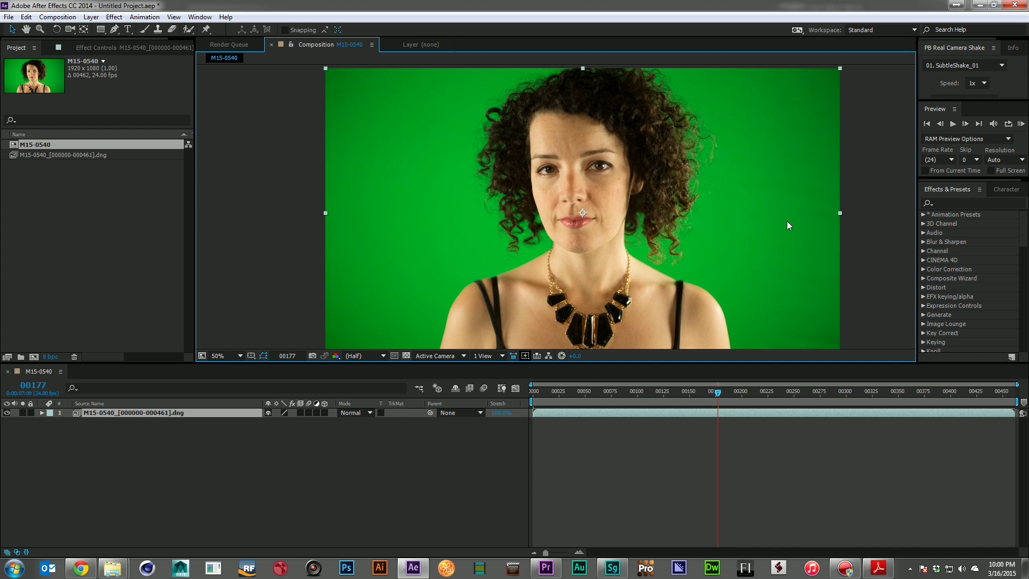
left_click(954, 203)
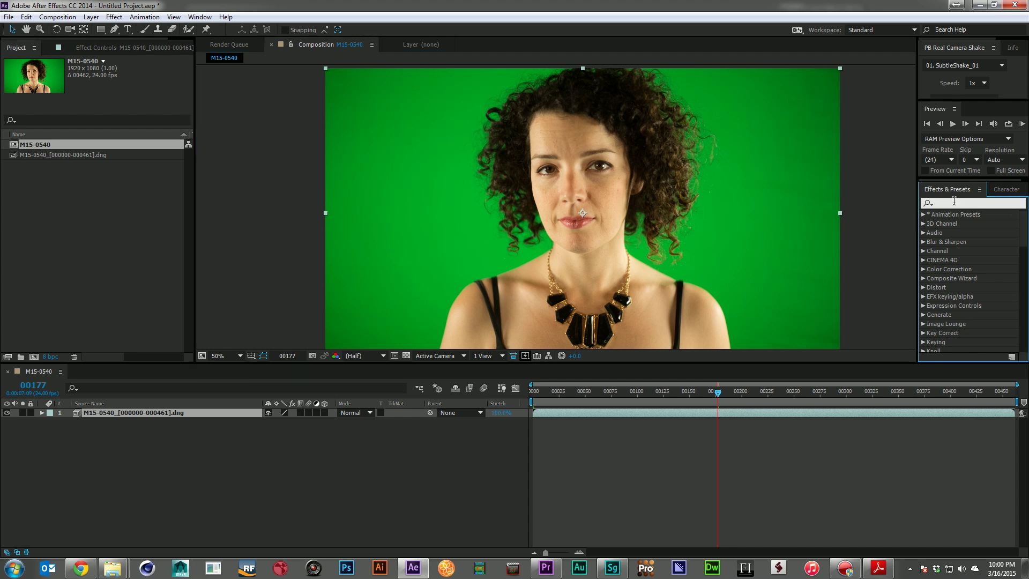
- Search Effects & Presets for 'key' and apply Keylight (1.2) to the footage layer
type("key")
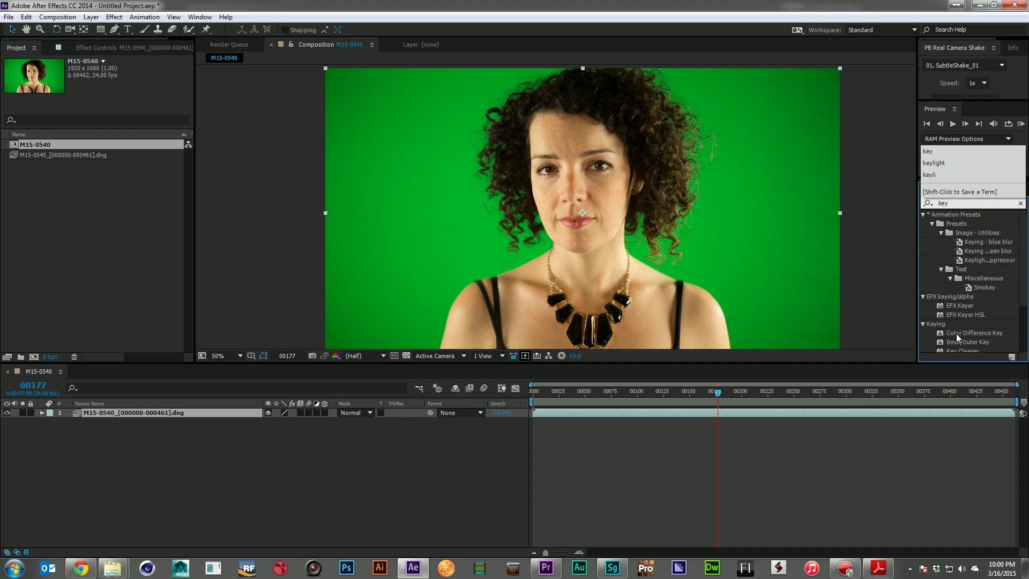
scroll(956, 334, "down", 3)
left_click_drag(961, 291, 616, 414)
- Zoom in on the hair edge, then start a new solid layer with Ctrl+Y
key("/")
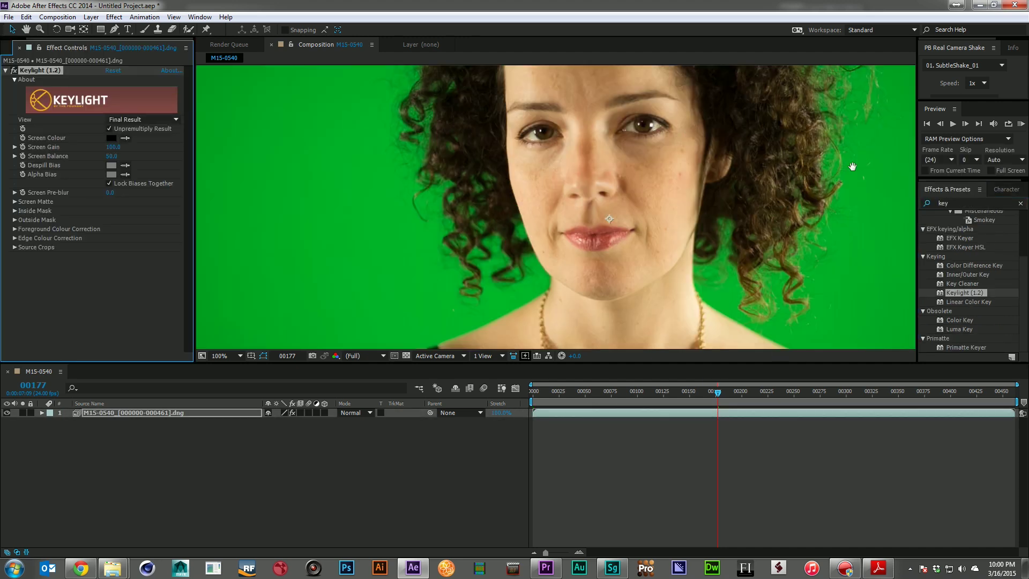
left_click_drag(853, 167, 682, 280)
scroll(638, 197, "up", 1)
left_click(155, 454)
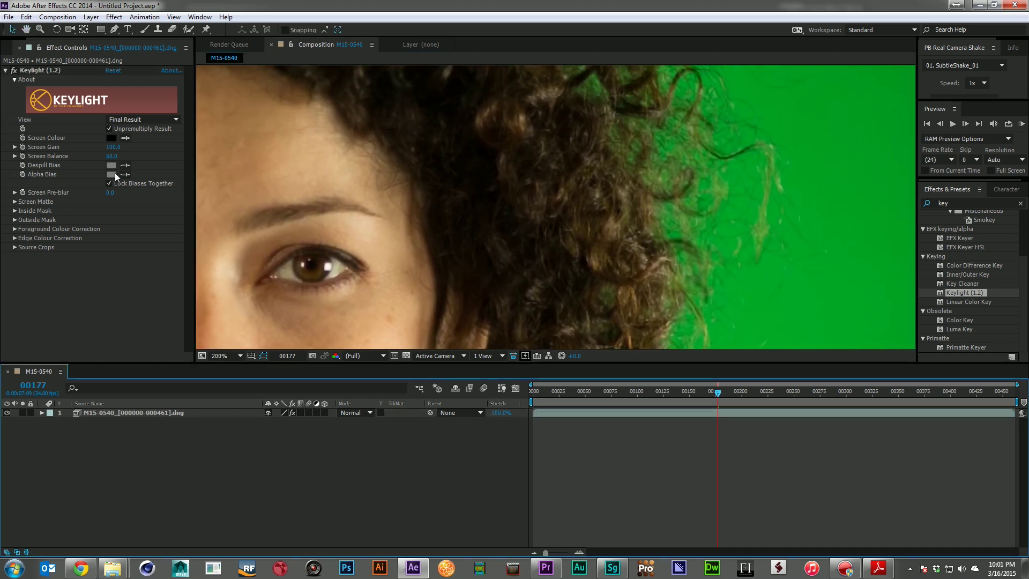
key("ctrl+y")
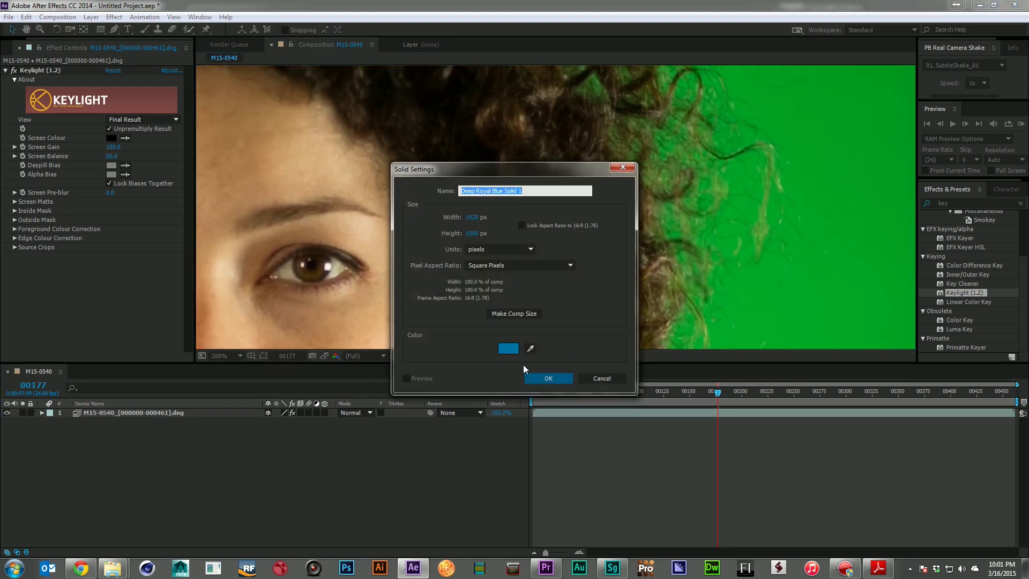
- Create the Deep Royal Blue solid and place it beneath the footage layer
left_click(548, 378)
left_click_drag(161, 413, 128, 456)
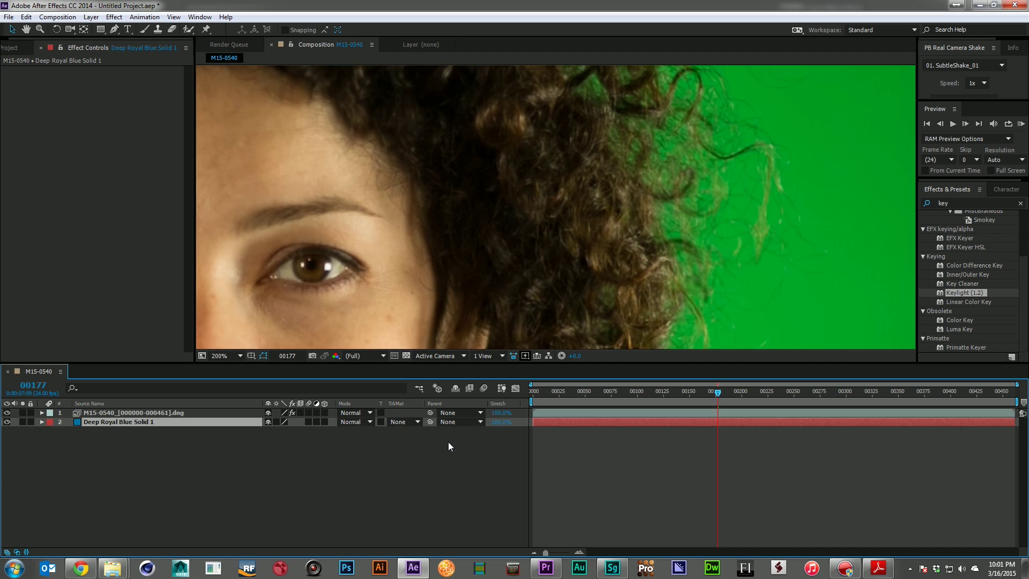
left_click(9, 48)
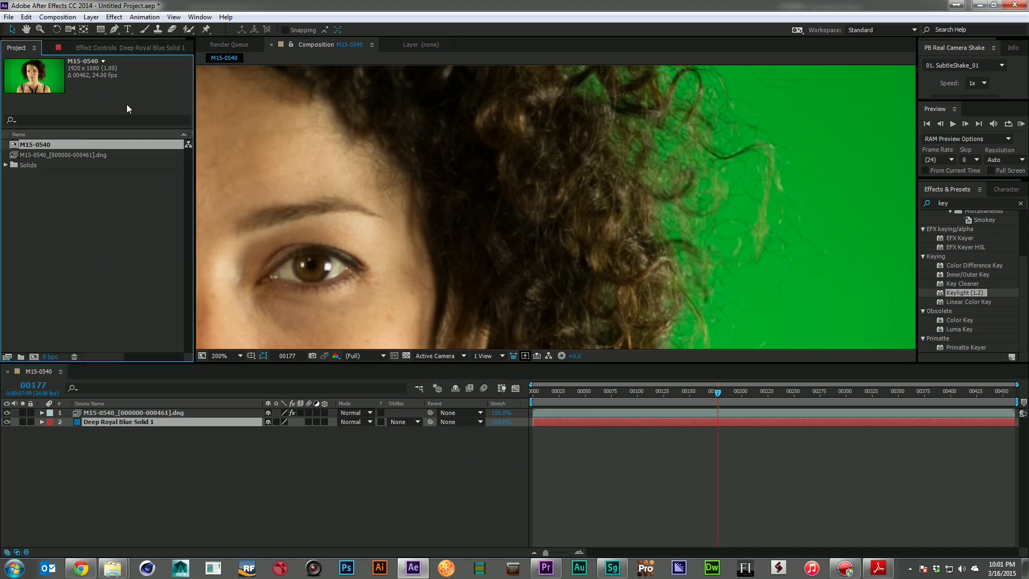
- Set Keylight's Screen Colour by sampling the green background of the footage
left_click(114, 417)
left_click(129, 47)
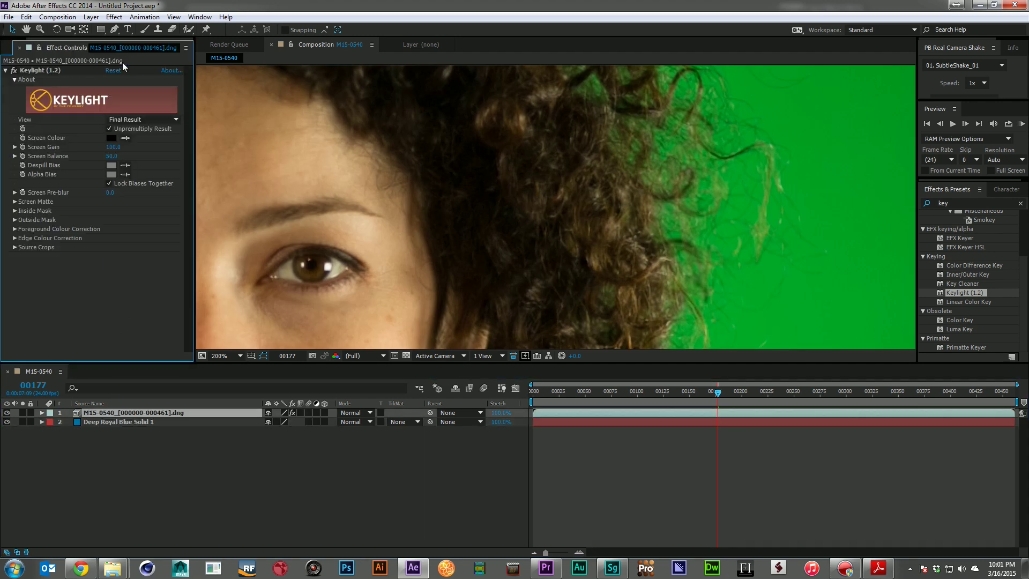
left_click(126, 138)
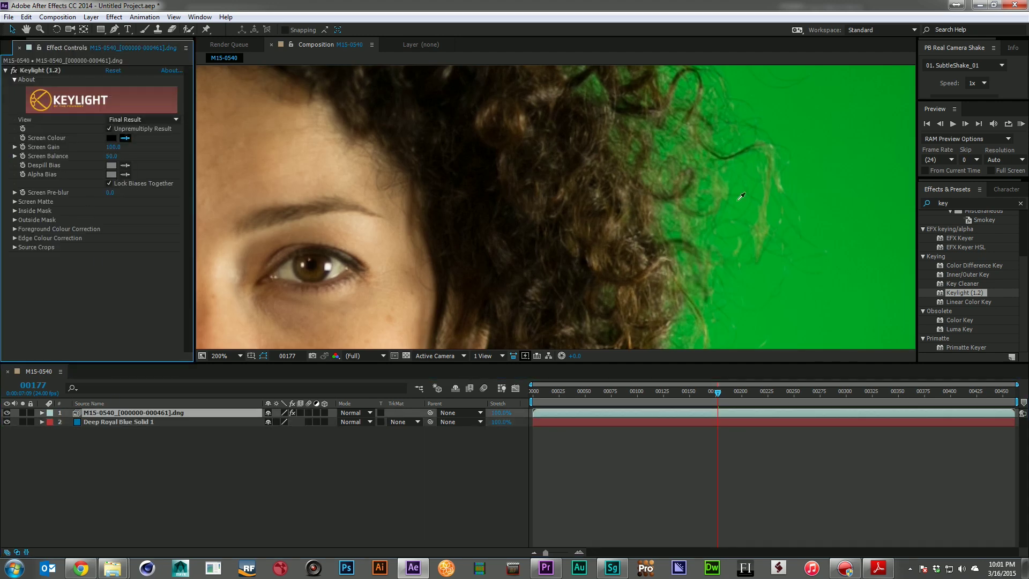
left_click(814, 192)
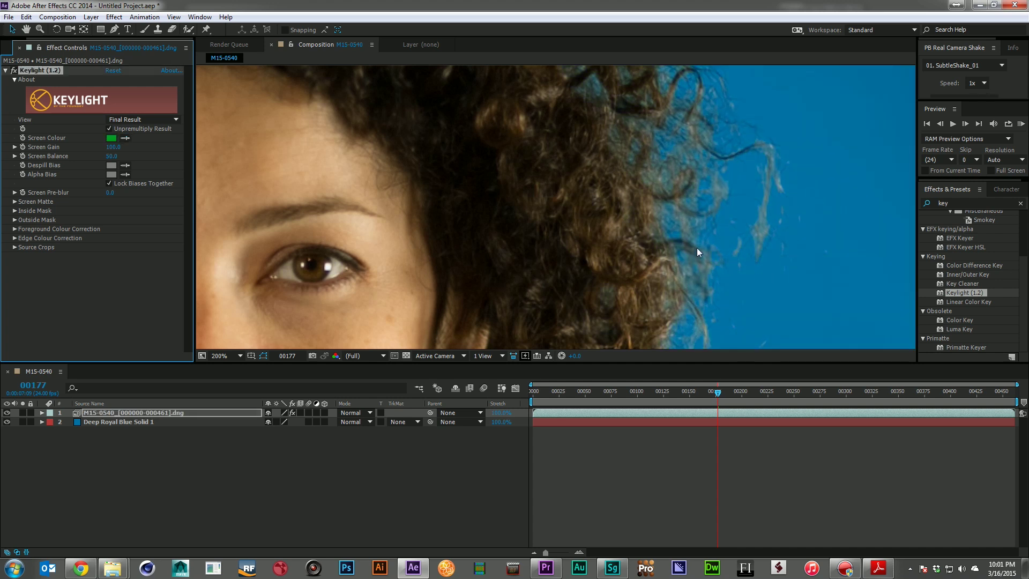
- Check the keyed hair at the top, then center the whole face at 100%
key("h")
left_click_drag(567, 138, 659, 237)
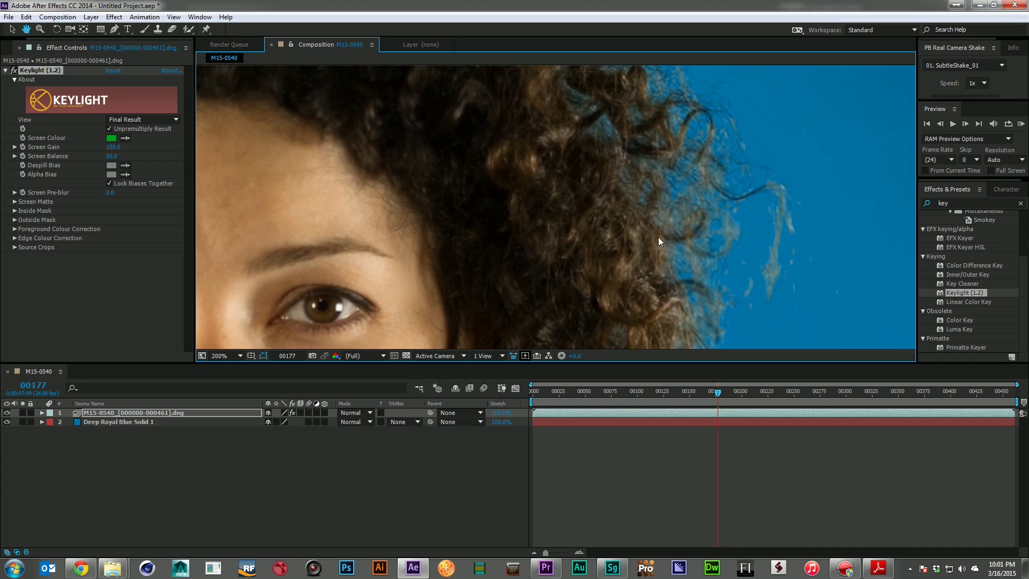
key("v")
key("comma")
left_click_drag(561, 239, 719, 159)
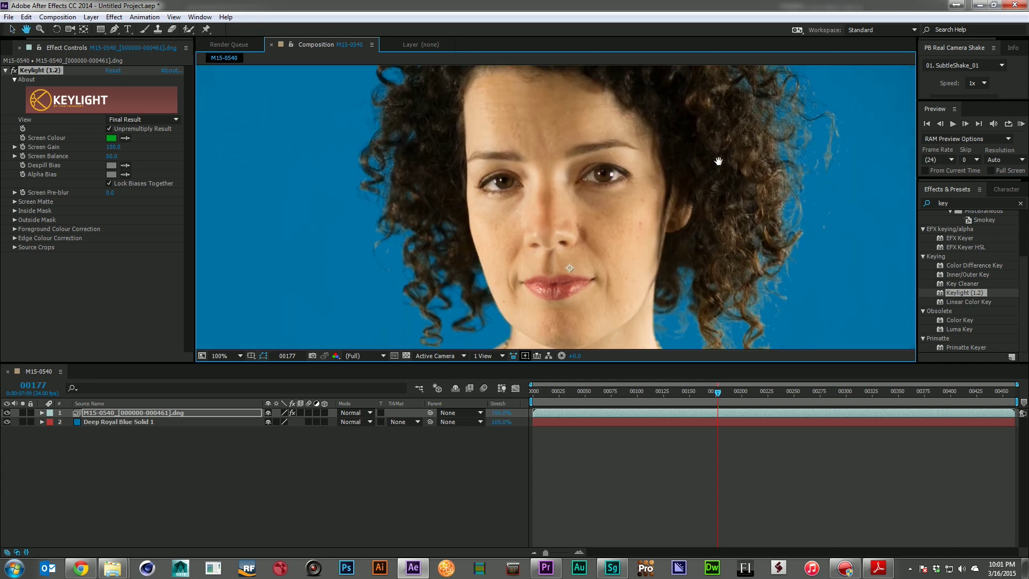
- Run the PB Color Correction.jsx script from File > Scripts
left_click(10, 19)
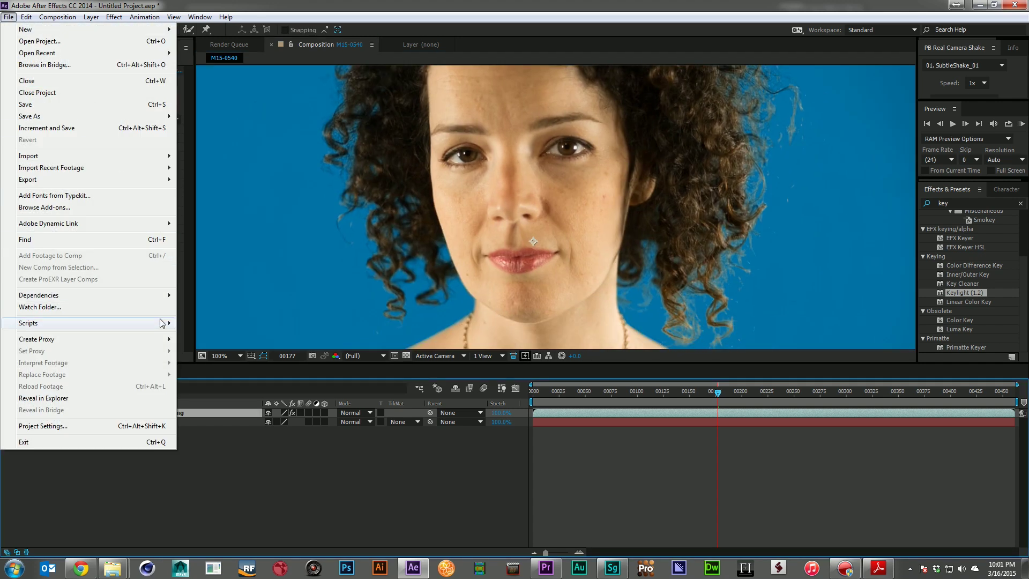
mouse_move(161, 323)
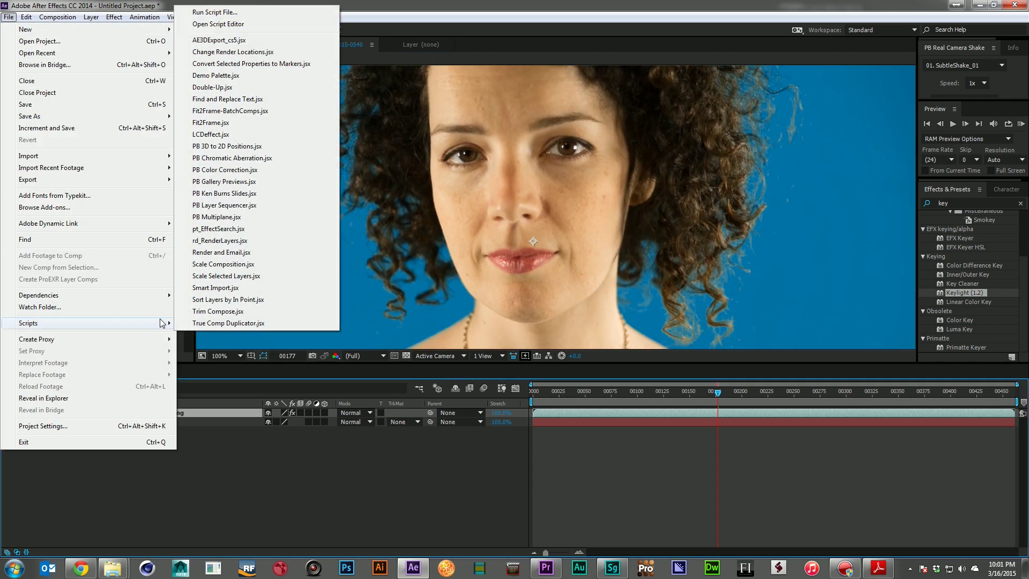
left_click(234, 170)
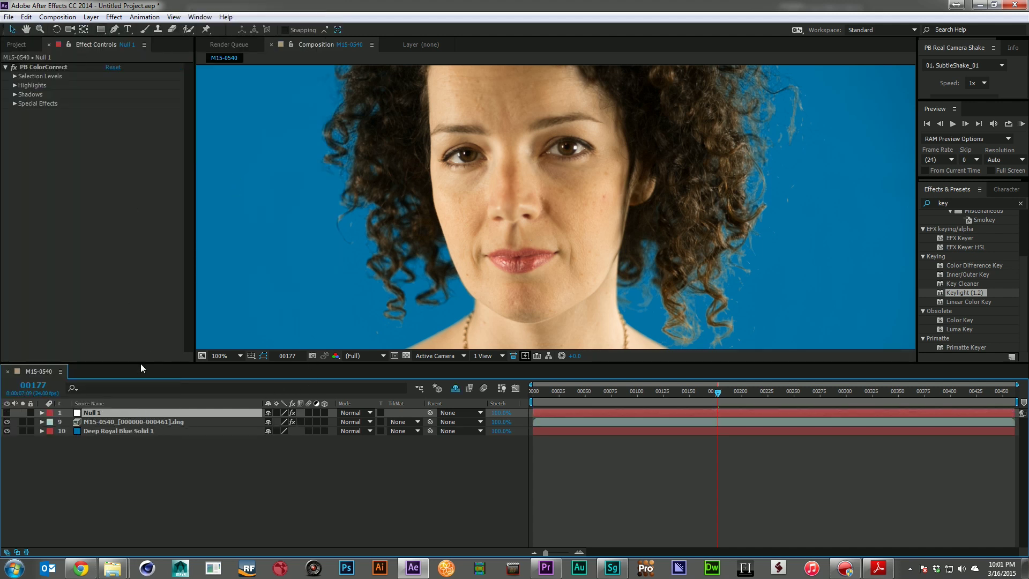
- Show the Selection Levels preview and lower White Level to 72.0
left_click(14, 79)
left_click(113, 88)
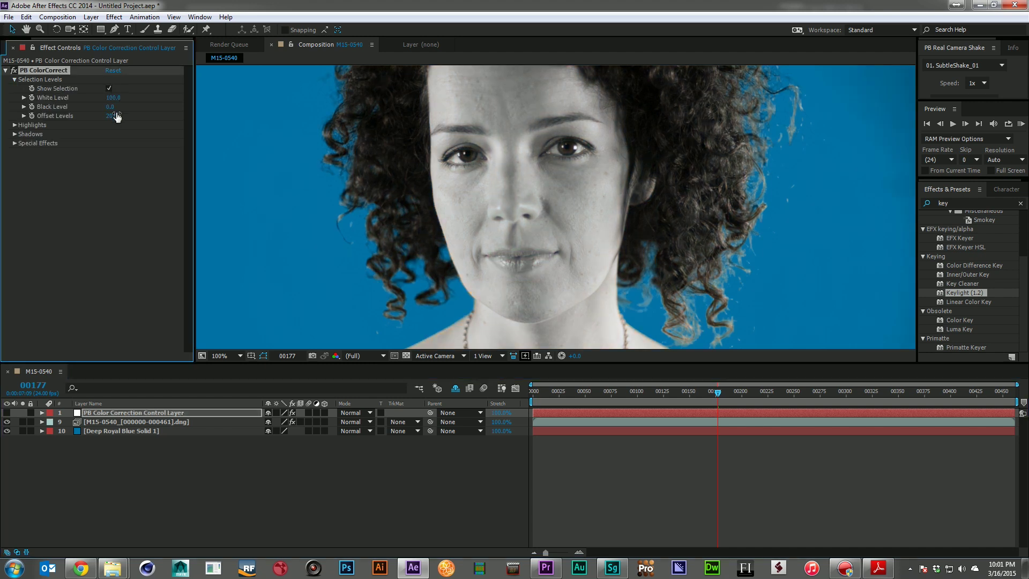
mouse_move(117, 98)
left_mouse_down()
mouse_move(50, 109)
mouse_move(119, 110)
left_mouse_up()
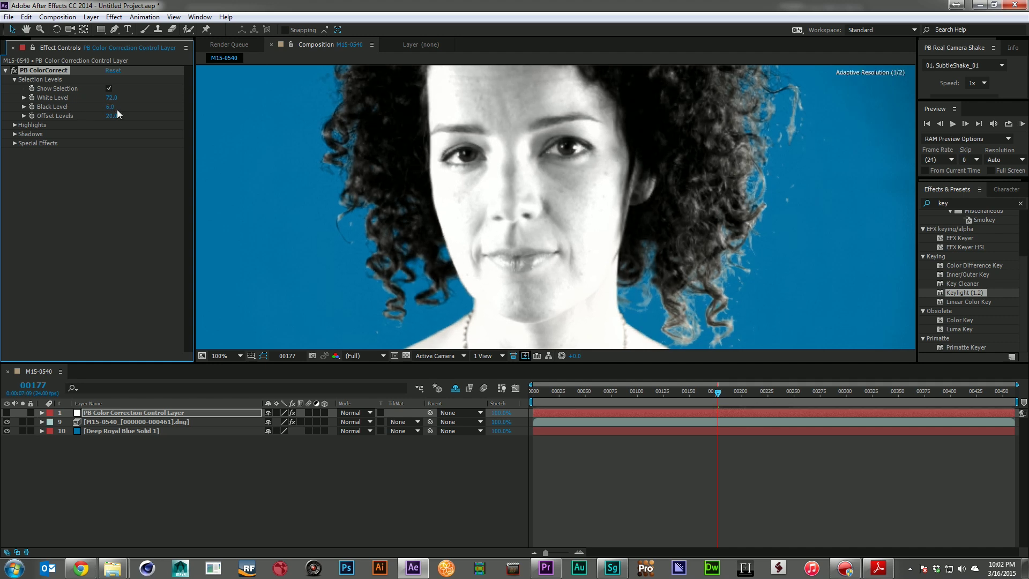
- Turn off Show Selection and reduce Red Highlights to 33
left_click(110, 89)
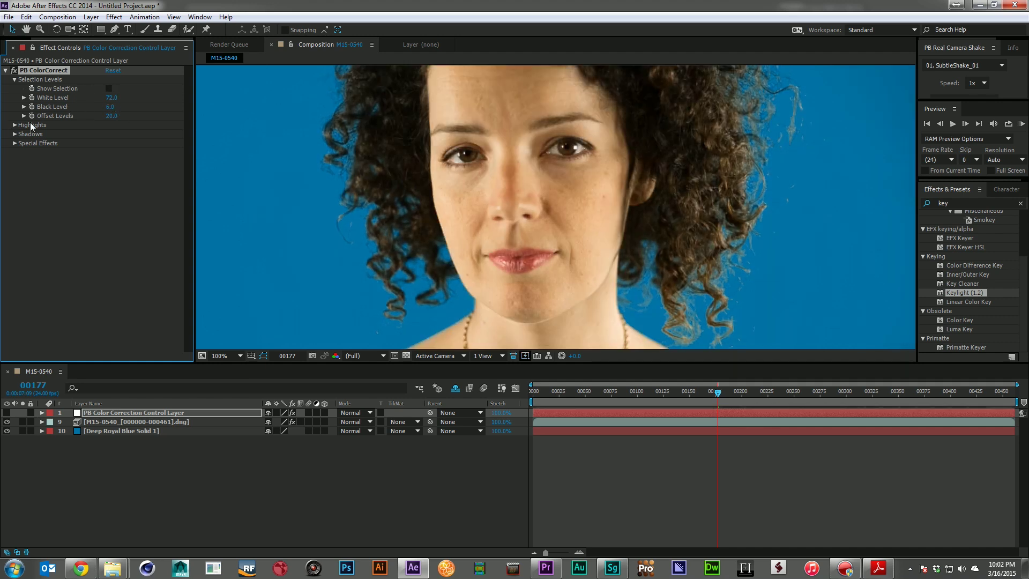
left_click(15, 125)
scroll(490, 174, "down", 1)
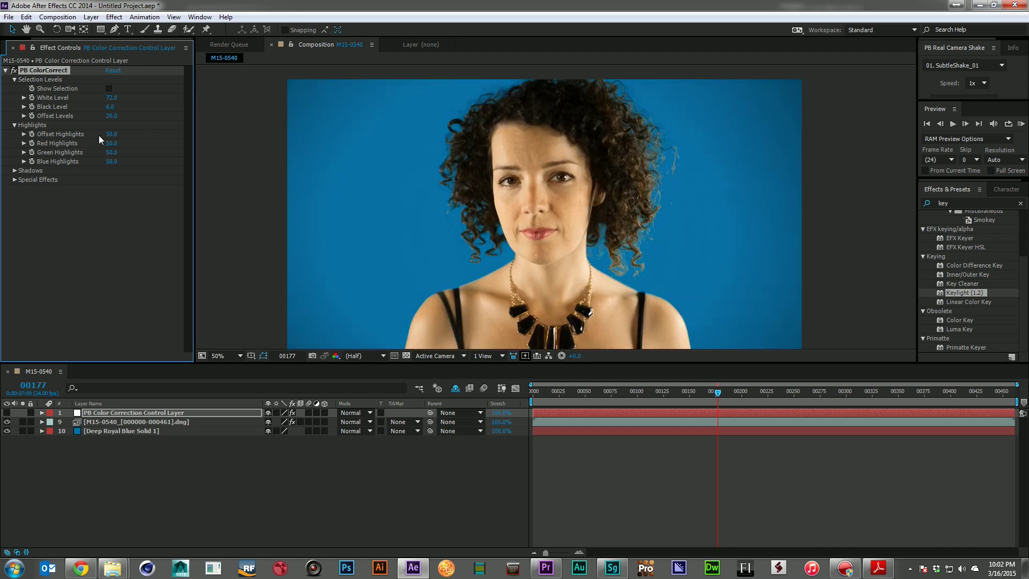
key("z")
left_click(23, 143)
left_click_drag(111, 143, 104, 141)
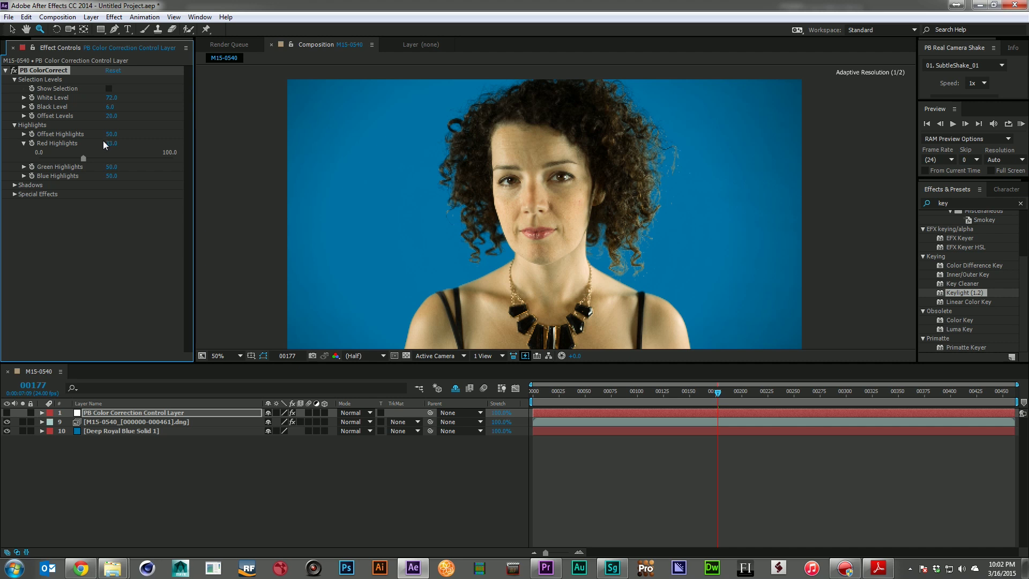
- Set Shadows to Red 31, Green 42 and Blue 77 for a bluer look
left_click(14, 185)
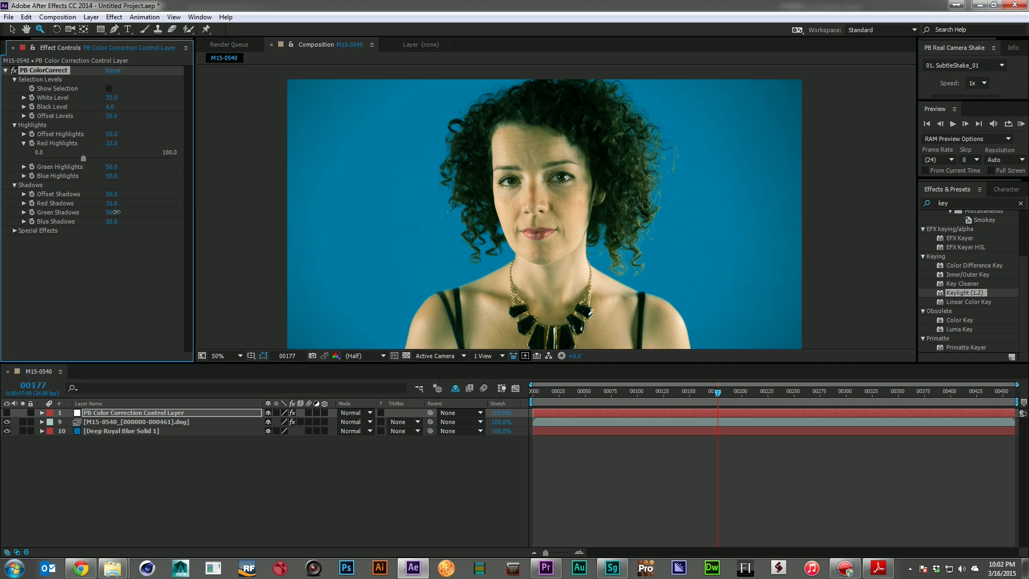
left_click_drag(116, 212, 128, 228)
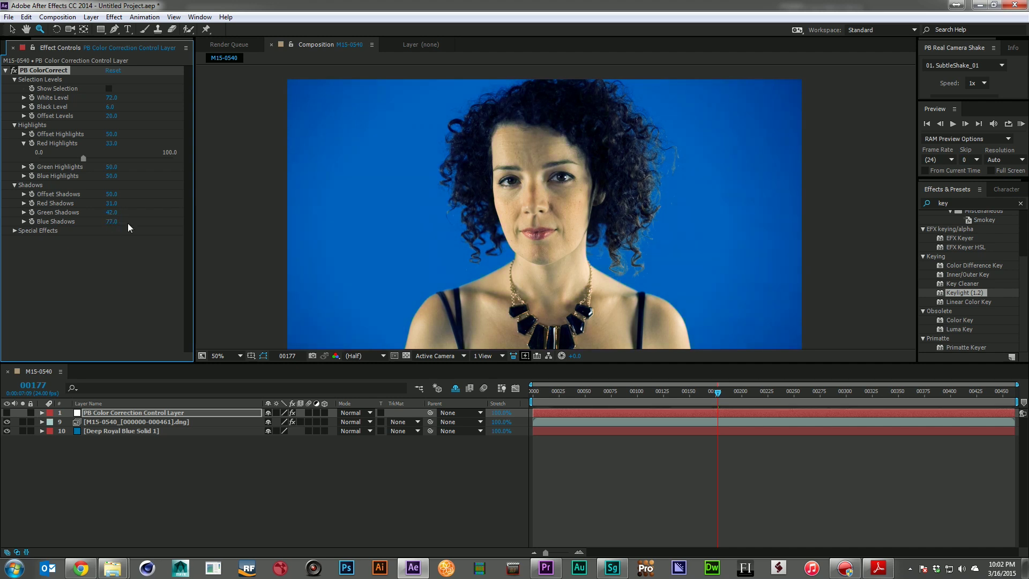
left_click(23, 426)
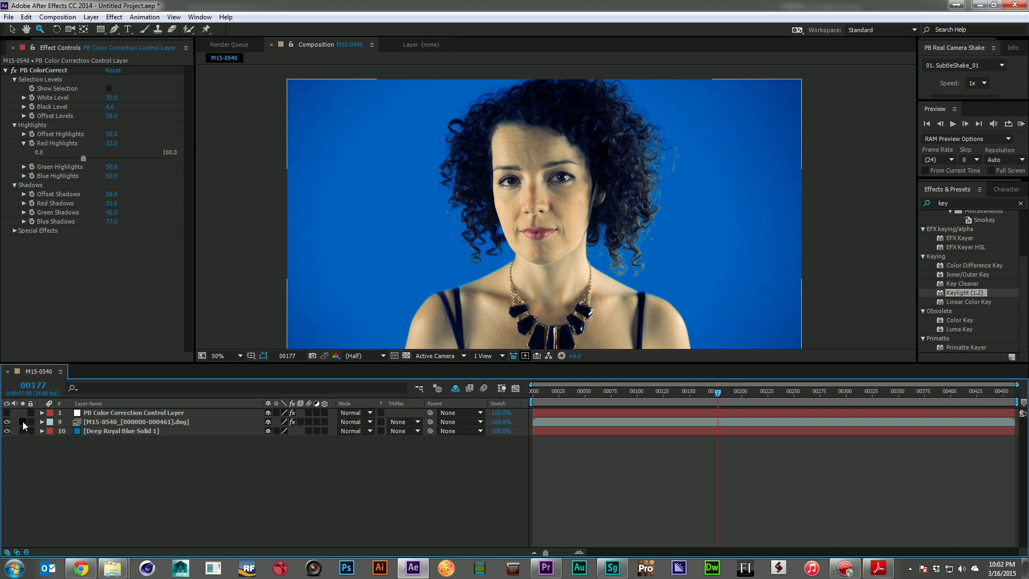